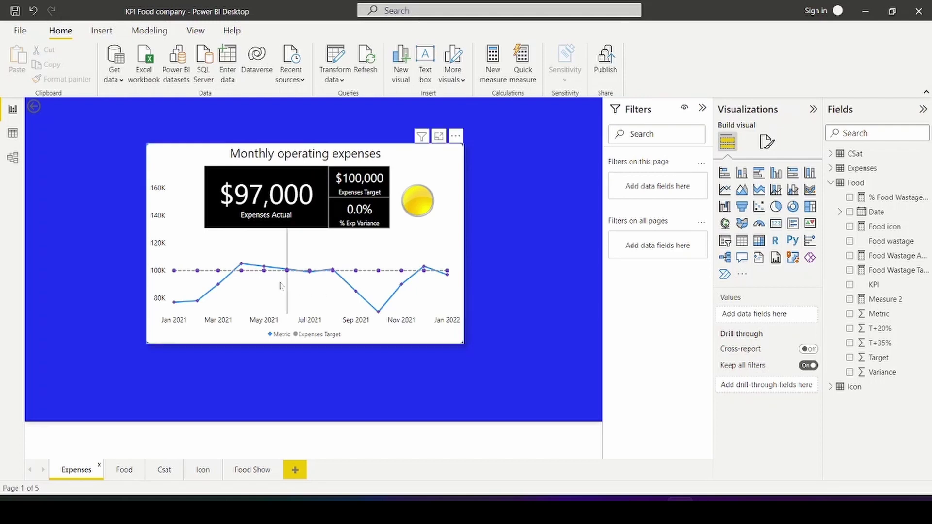
Look through the Food and Csat KPI pages, then go to the Icon page's table of KPI icons.
mouse_move(281, 286)
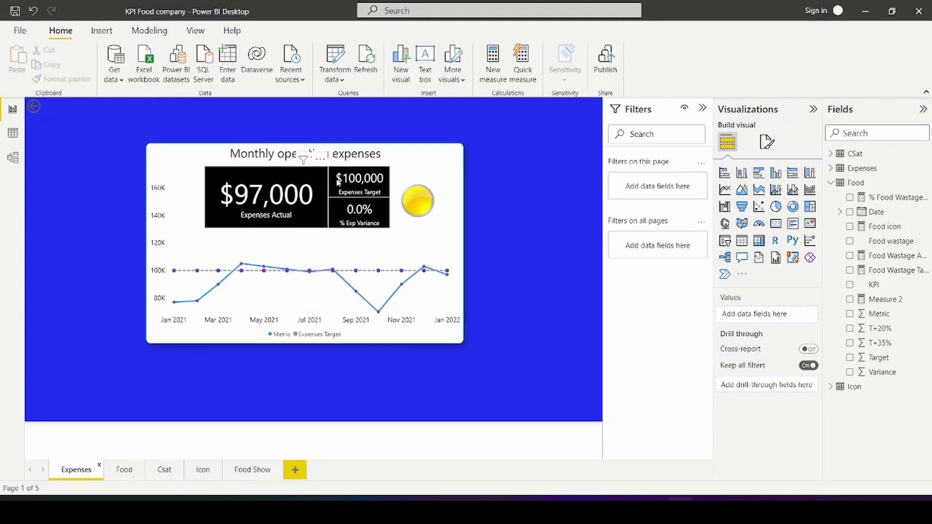
left_click(122, 474)
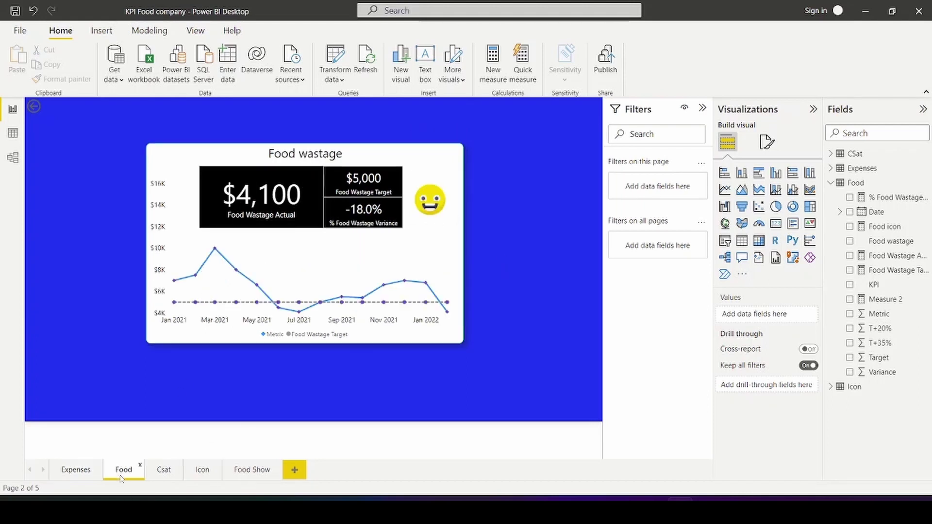
left_click(168, 472)
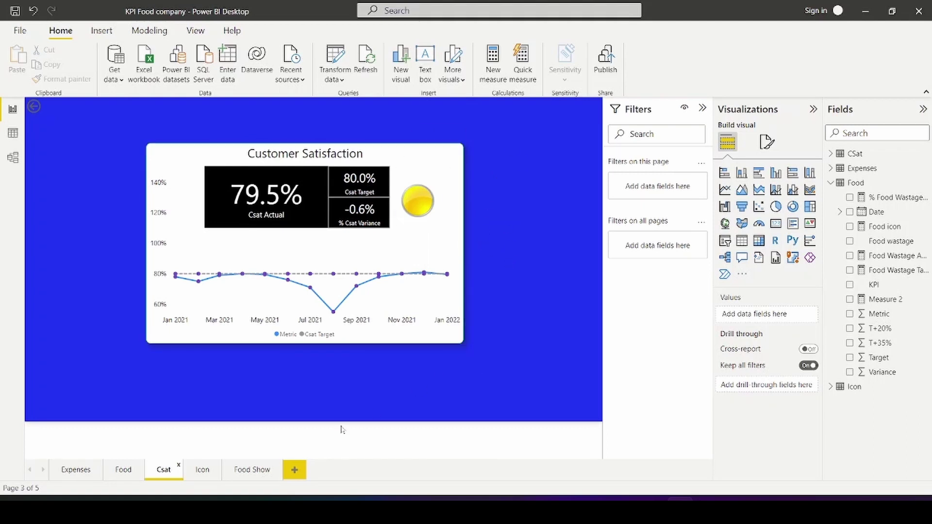
left_click(204, 469)
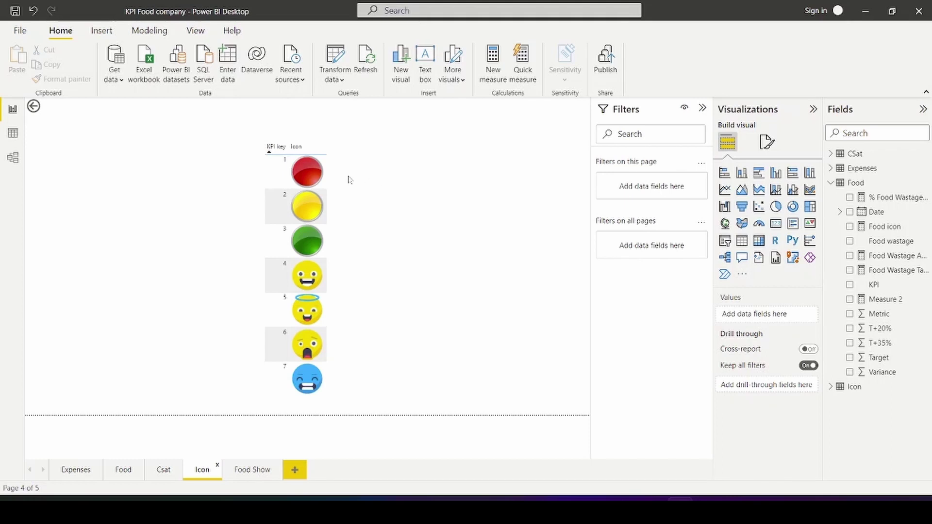
Go to the Food Show page with the $4,100 actual / $5,000 target Food wastage card.
mouse_move(314, 177)
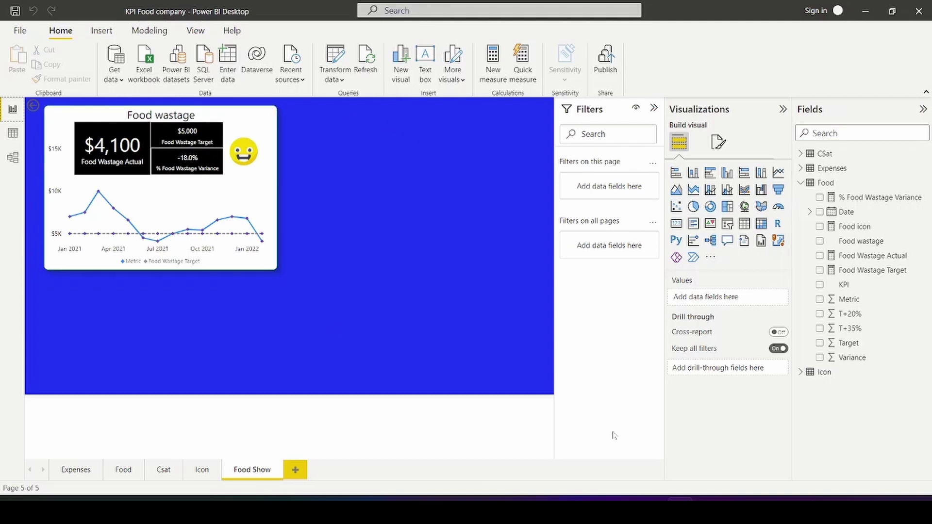
left_click(13, 134)
Insert a line chart of Metric by Date, using plain Date instead of Date Hierarchy.
left_click(777, 173)
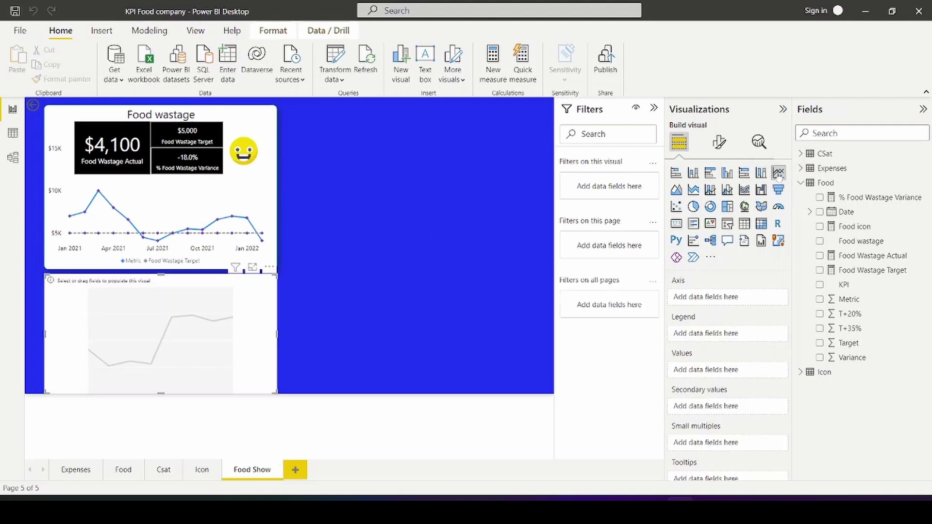
left_click_drag(261, 321, 508, 244)
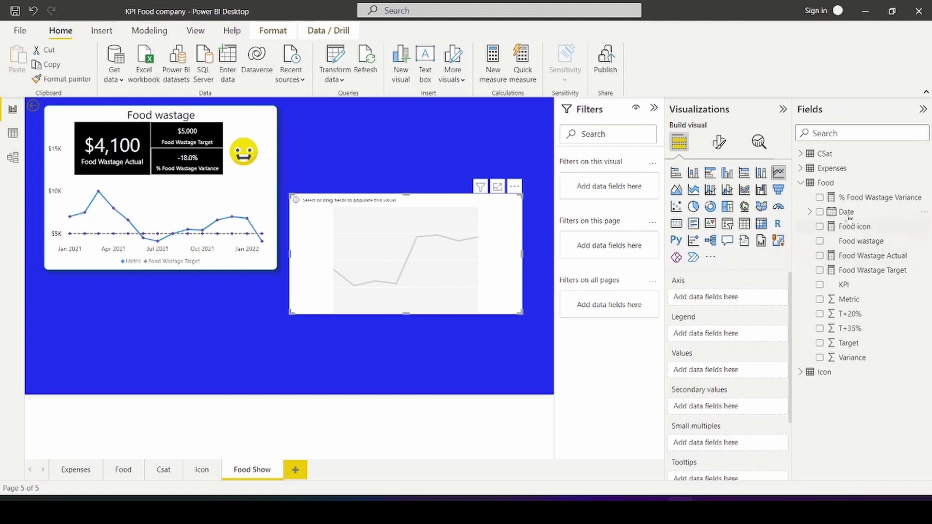
left_click_drag(846, 212, 728, 301)
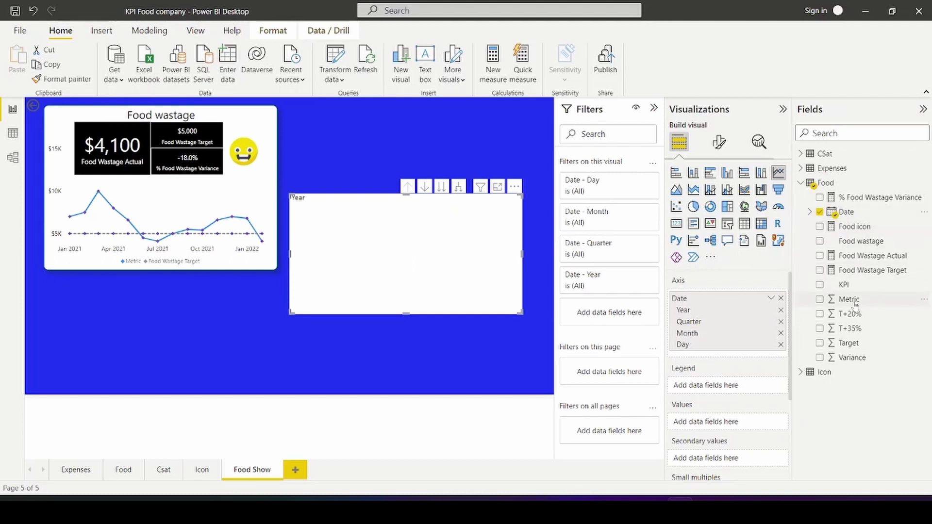
left_click_drag(856, 310, 735, 421)
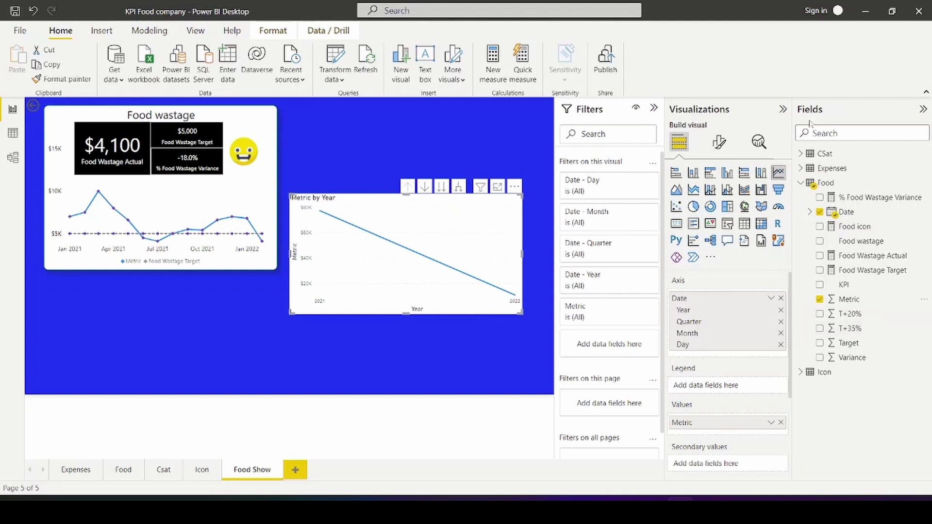
left_click(770, 299)
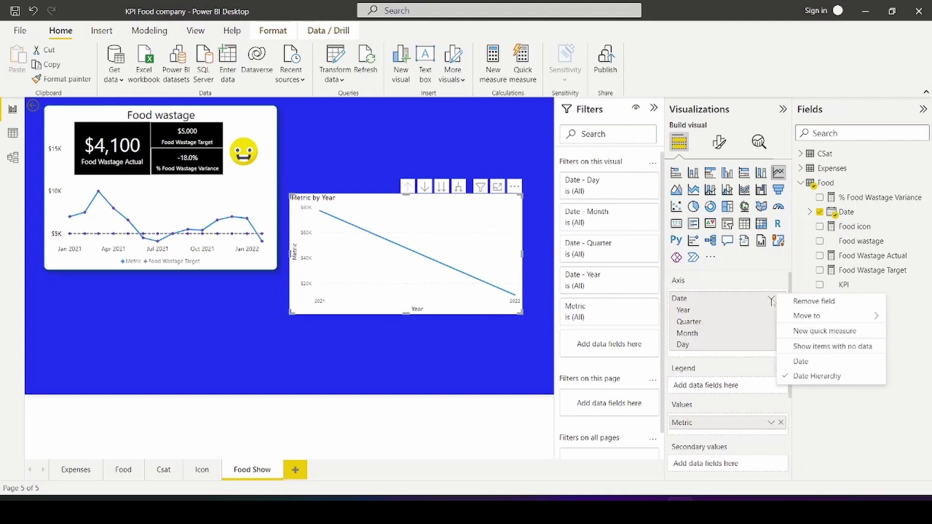
left_click(807, 363)
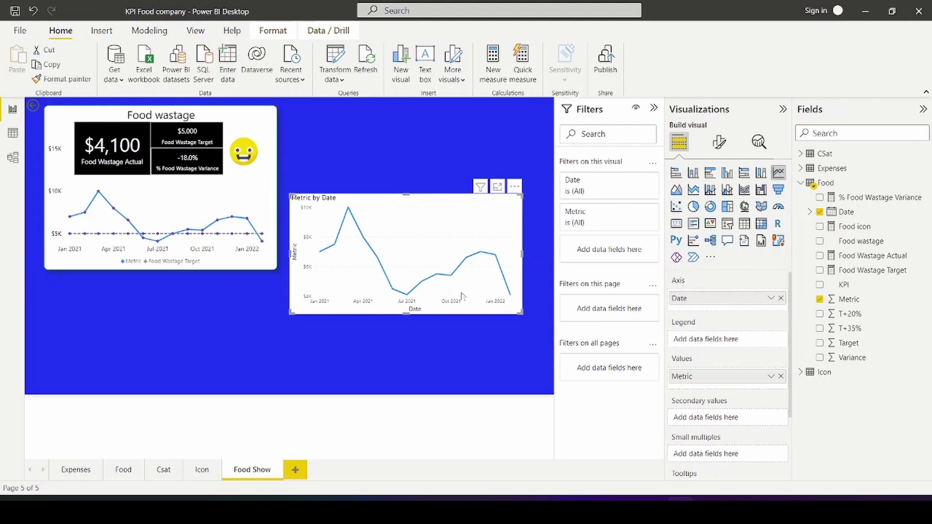
mouse_move(511, 259)
Set the line chart's Y-axis range maximum to 17000.
left_click(719, 142)
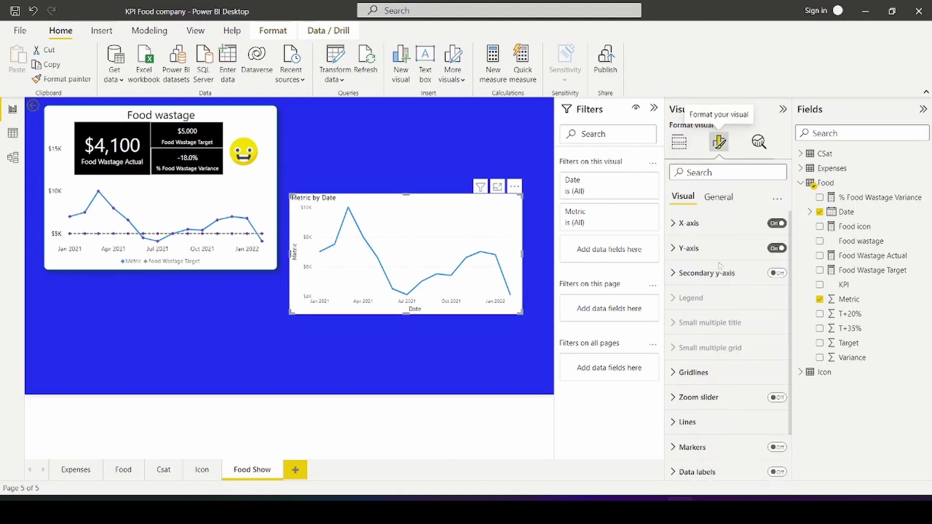
left_click(685, 248)
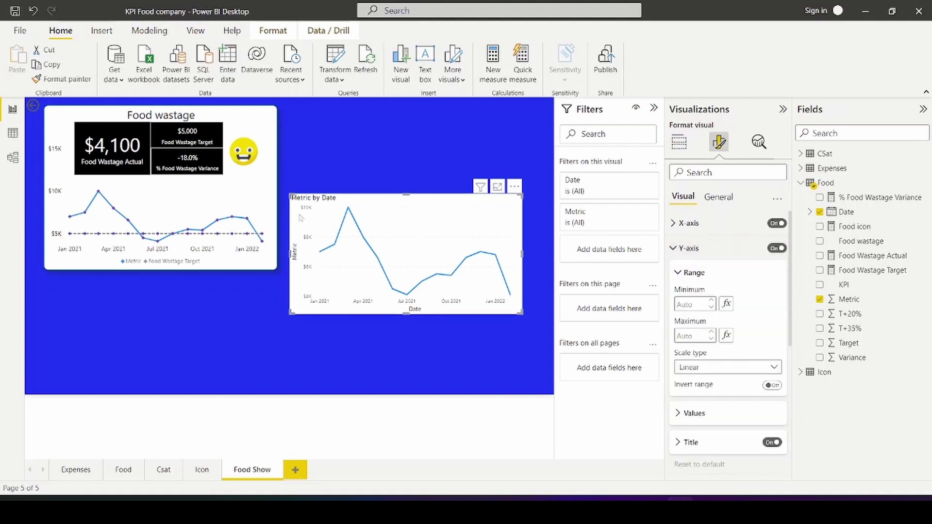
left_click(709, 336)
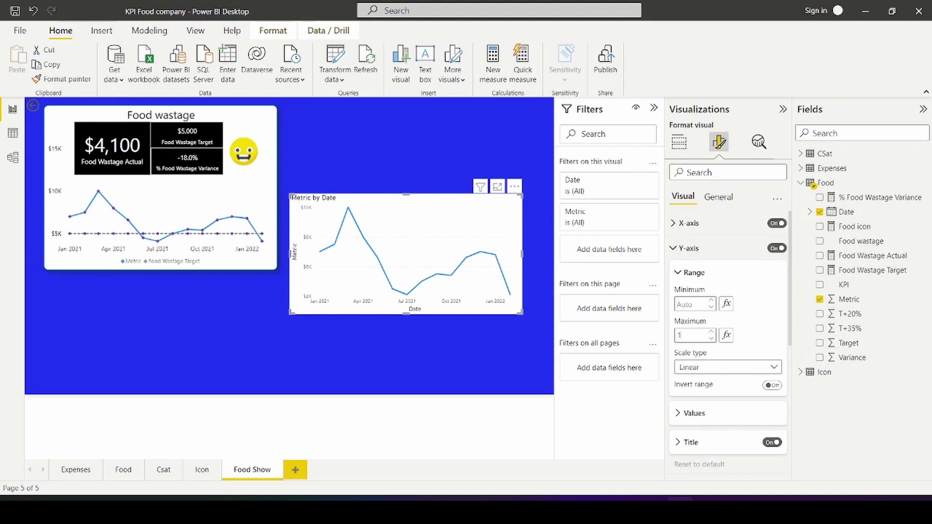
type("15000")
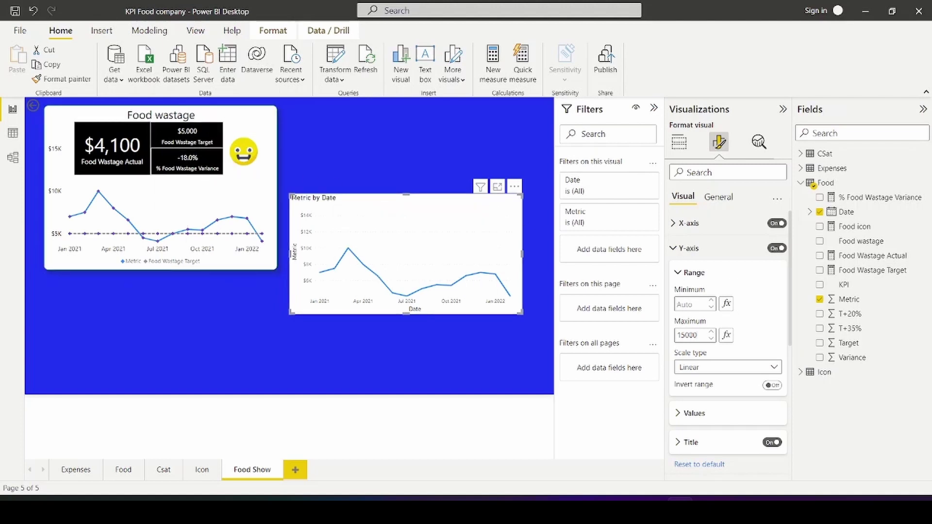
left_click_drag(699, 335, 668, 339)
type("1")
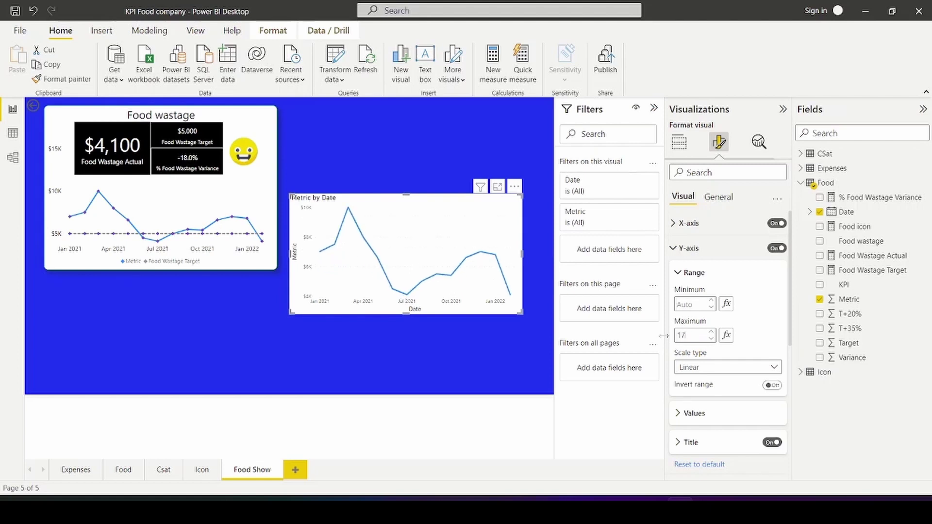
type("7000")
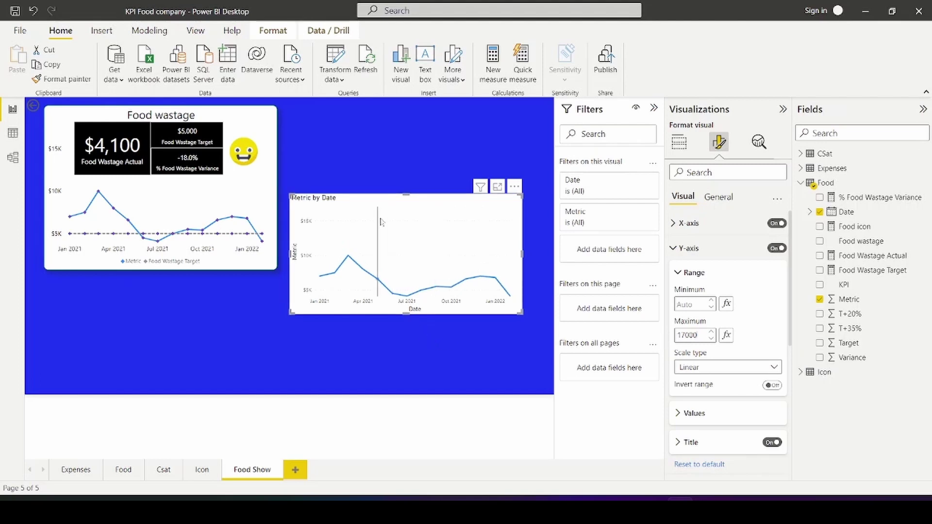
Move the chart to the top beside the Food wastage card and enlarge it to match.
left_click_drag(416, 206, 422, 118)
left_click_drag(406, 226, 407, 269)
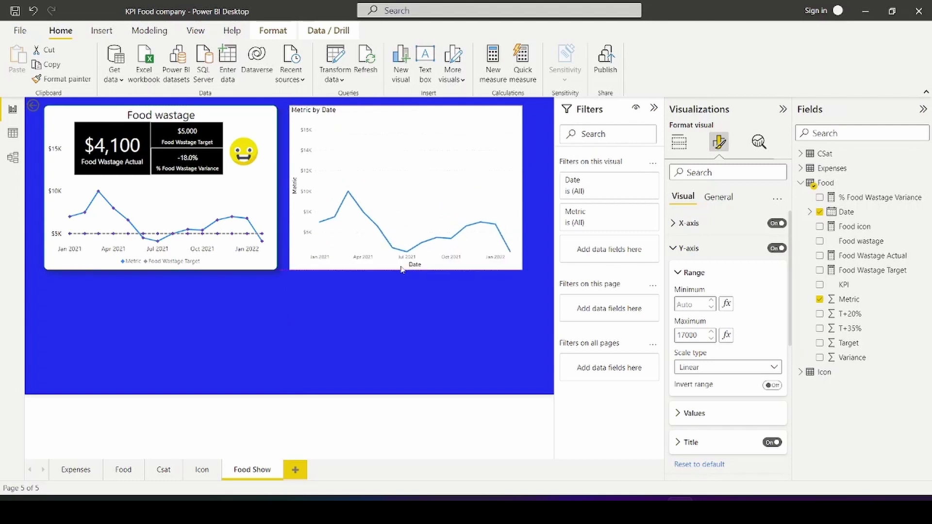
left_click_drag(520, 184, 527, 183)
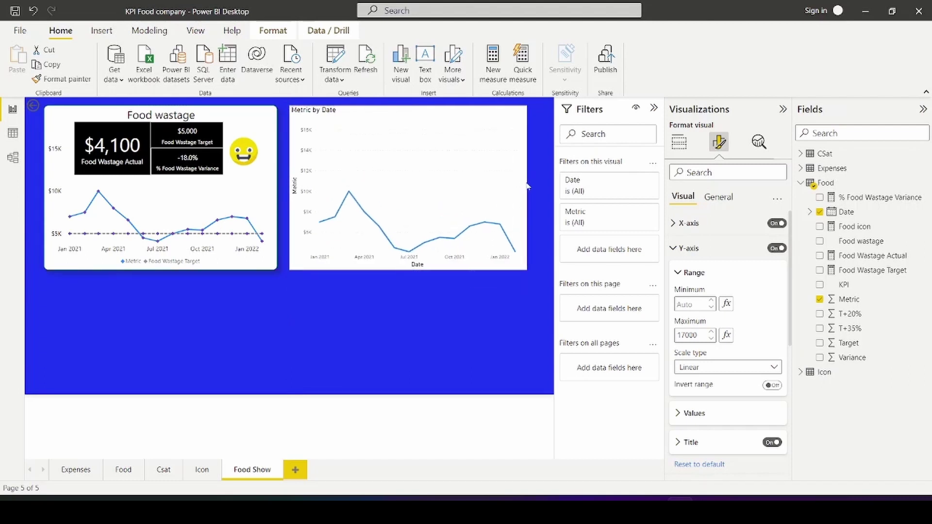
left_click(678, 248)
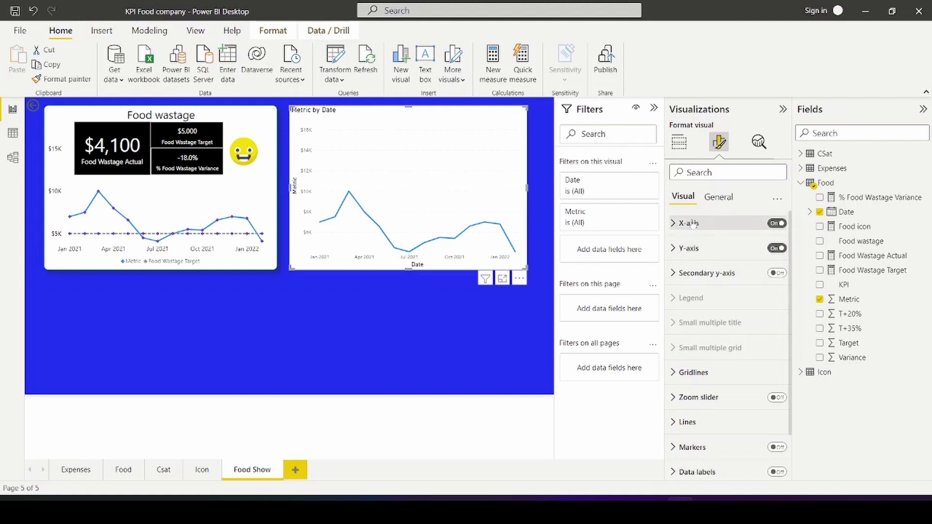
left_click(718, 197)
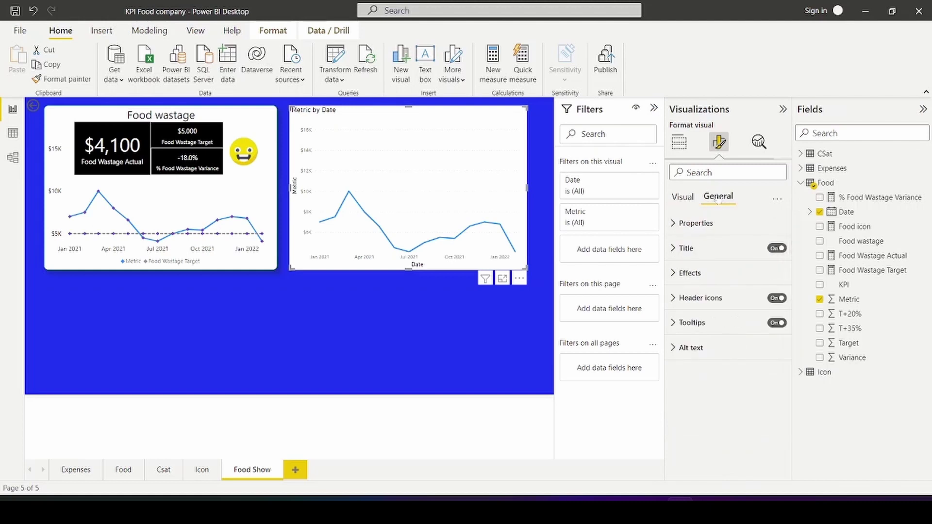
left_click(683, 196)
Add Food Wastage Target to the chart as a second line.
left_click(678, 142)
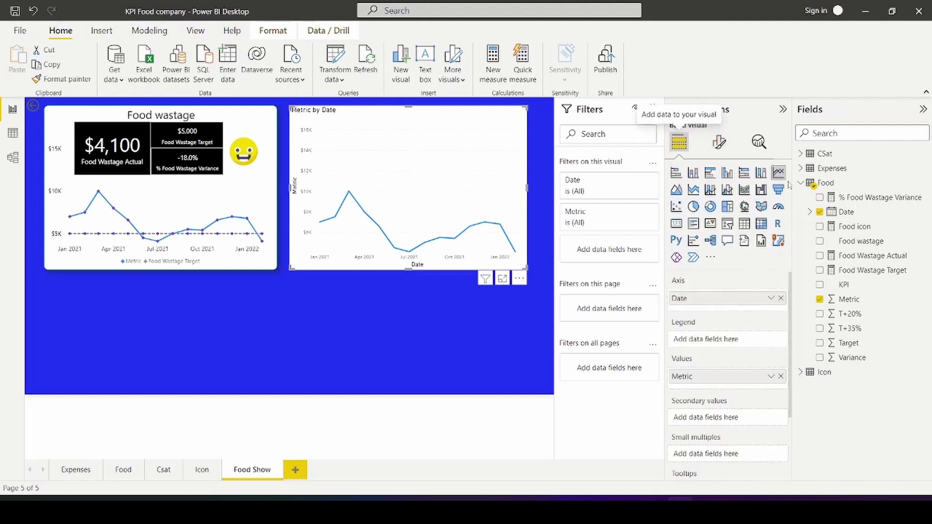
left_click_drag(882, 278, 755, 386)
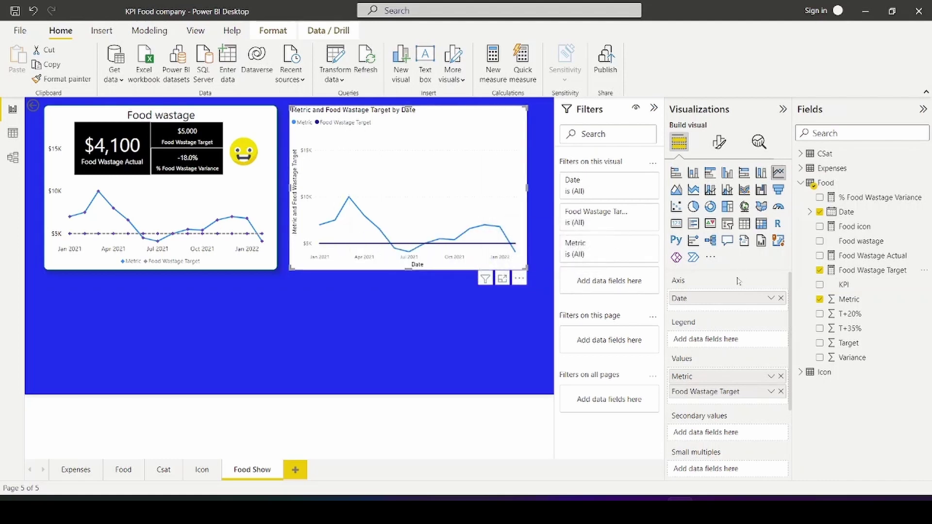
left_click(719, 143)
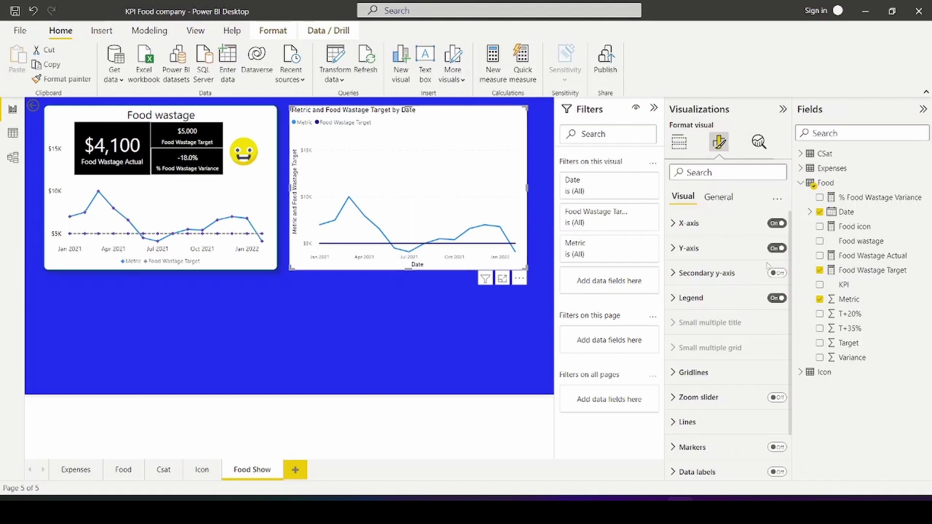
Hide the X-axis and Y-axis titles on the chart.
left_click(677, 223)
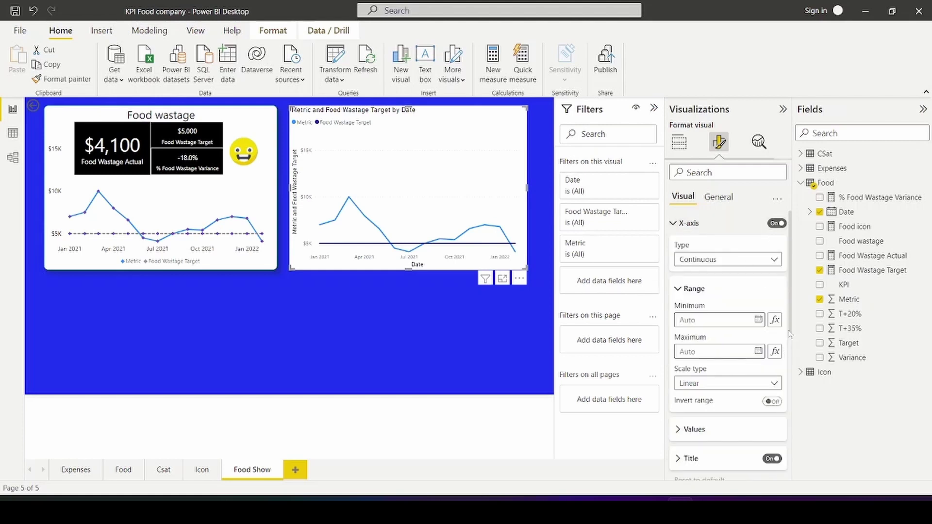
left_click_drag(789, 334, 793, 379)
left_click(773, 353)
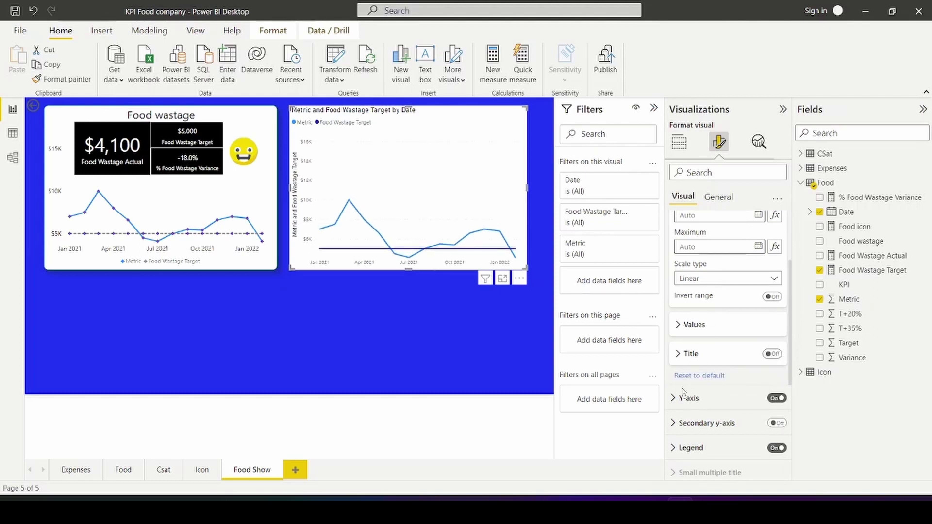
left_click(706, 398)
left_click_drag(790, 335, 792, 409)
left_click(775, 381)
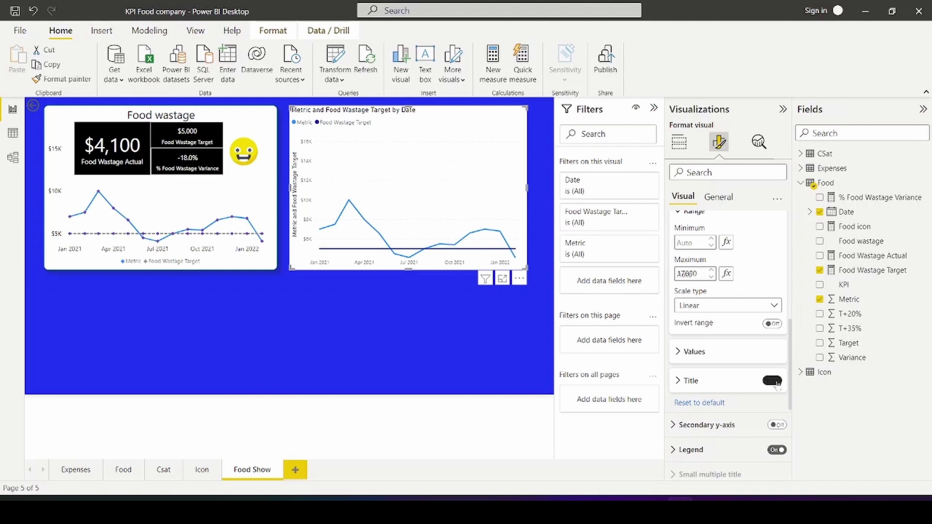
scroll(792, 349, "up", 2)
left_click(678, 220)
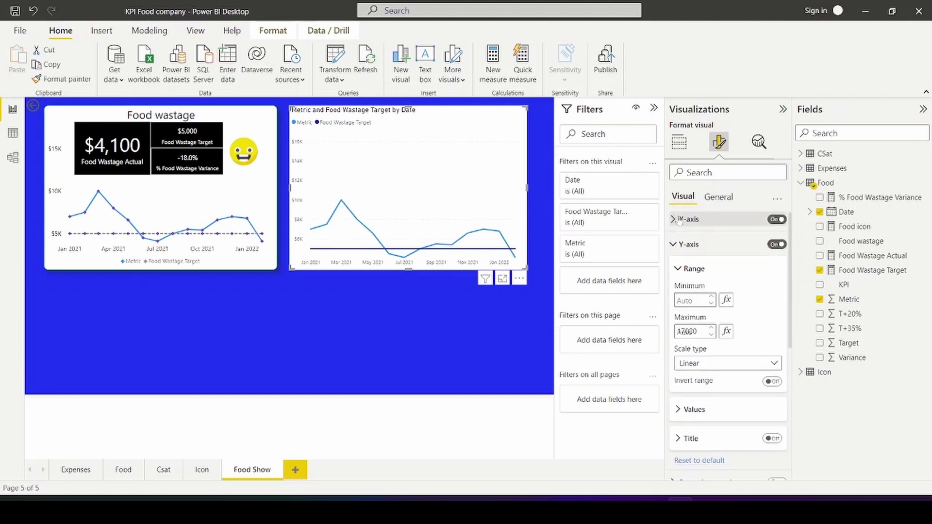
left_click(676, 245)
Set the legend position to Bottom center.
left_click(676, 297)
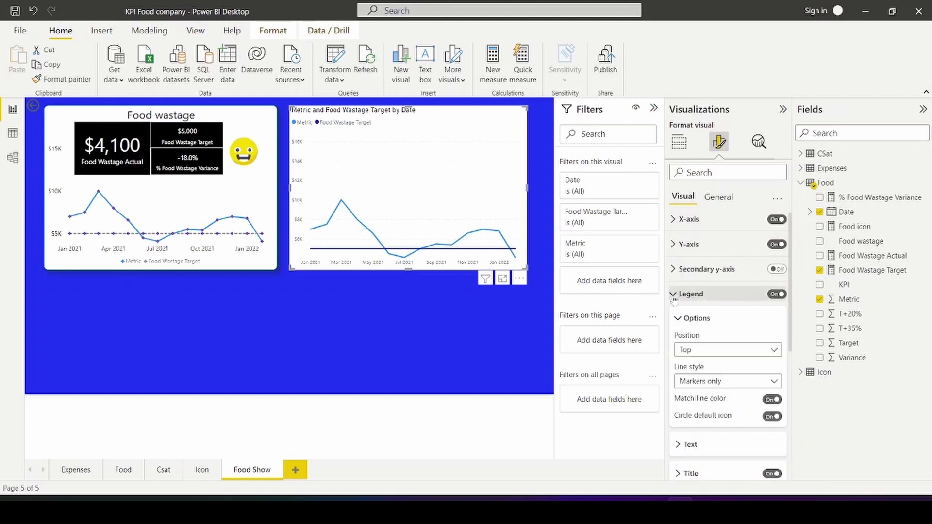
left_click(776, 349)
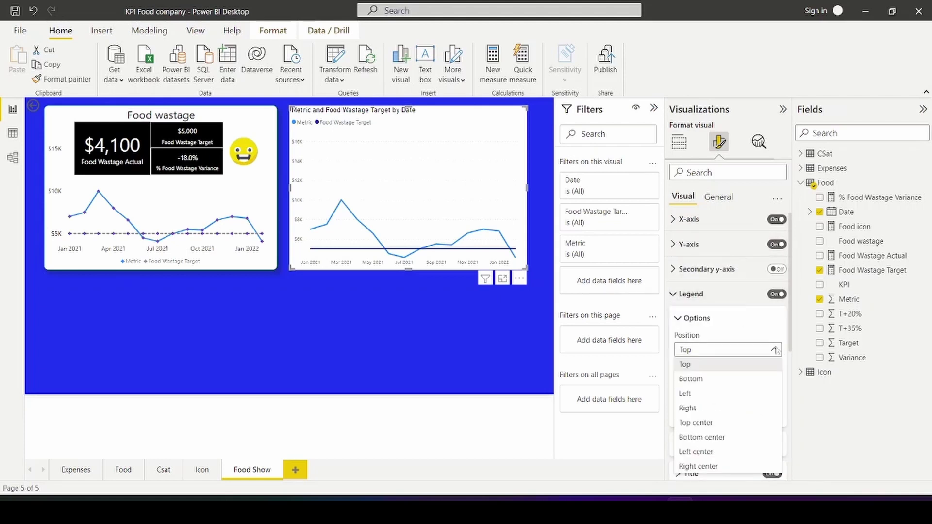
left_click(736, 435)
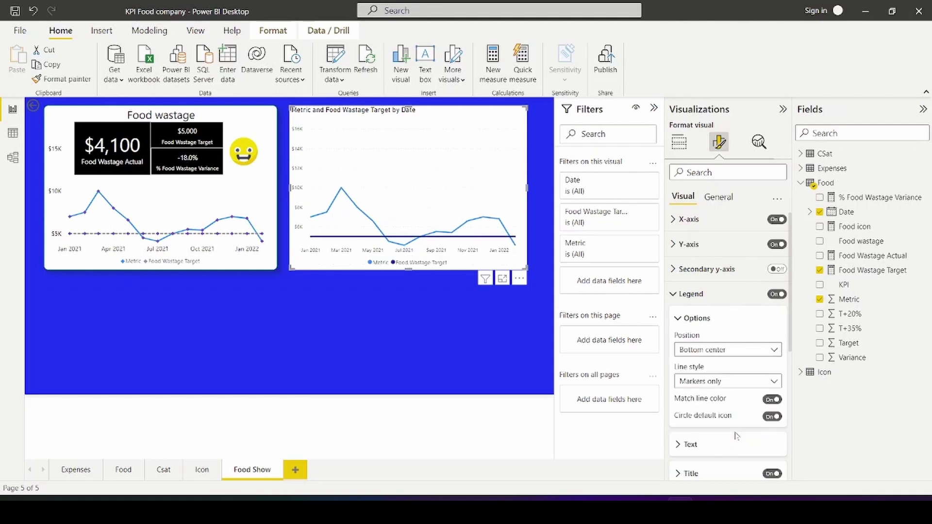
left_click(673, 296)
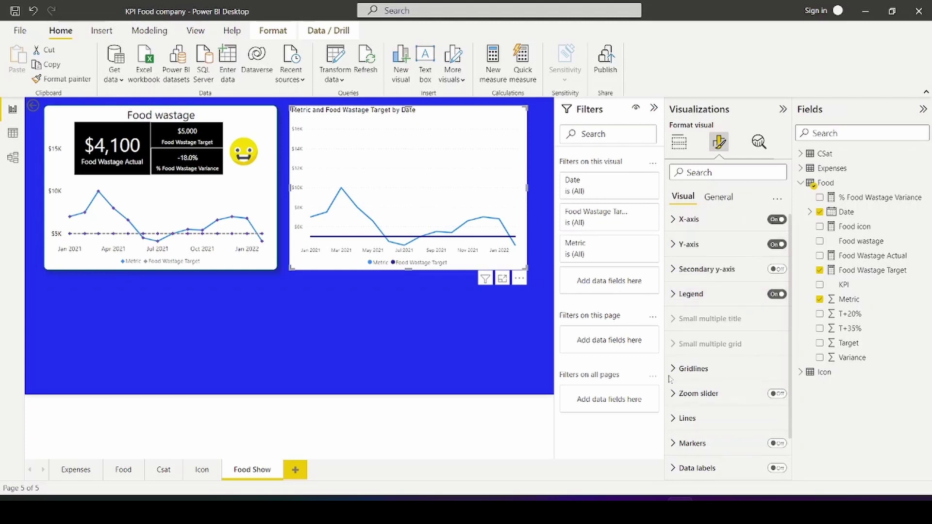
Switch off the chart's horizontal gridlines.
left_click(689, 368)
scroll(791, 361, "down", 2)
left_click_drag(789, 361, 792, 409)
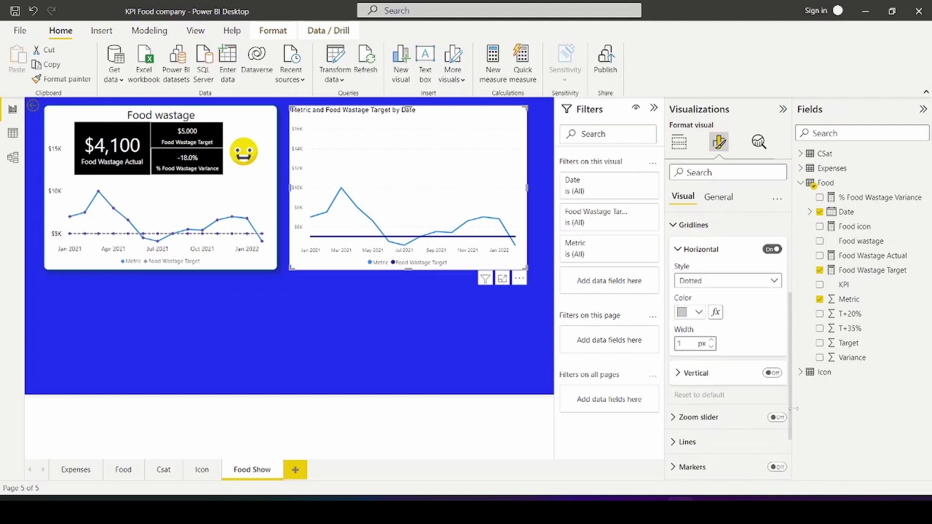
left_click(778, 251)
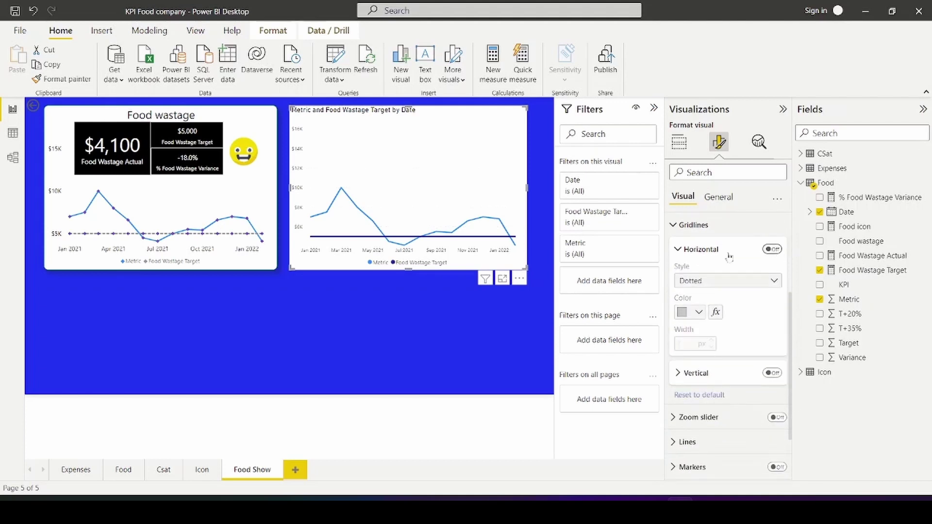
left_click(673, 226)
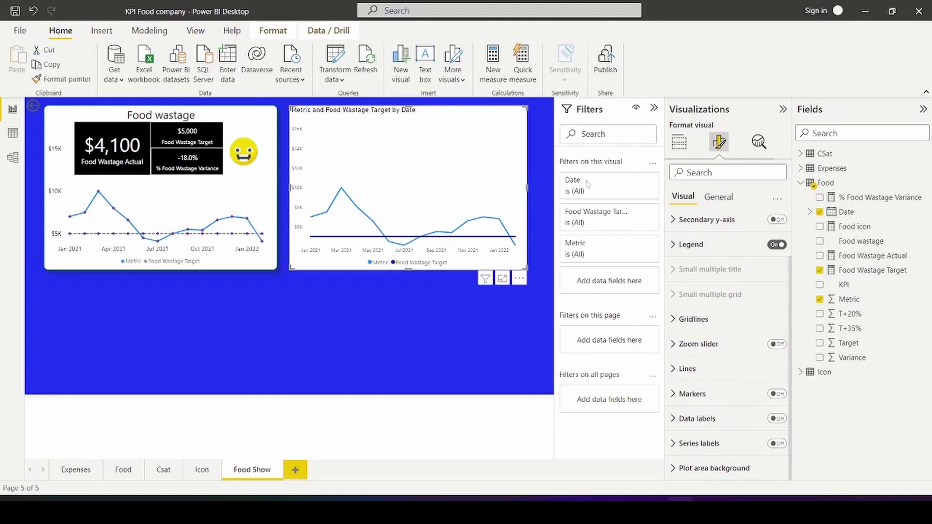
left_click(719, 197)
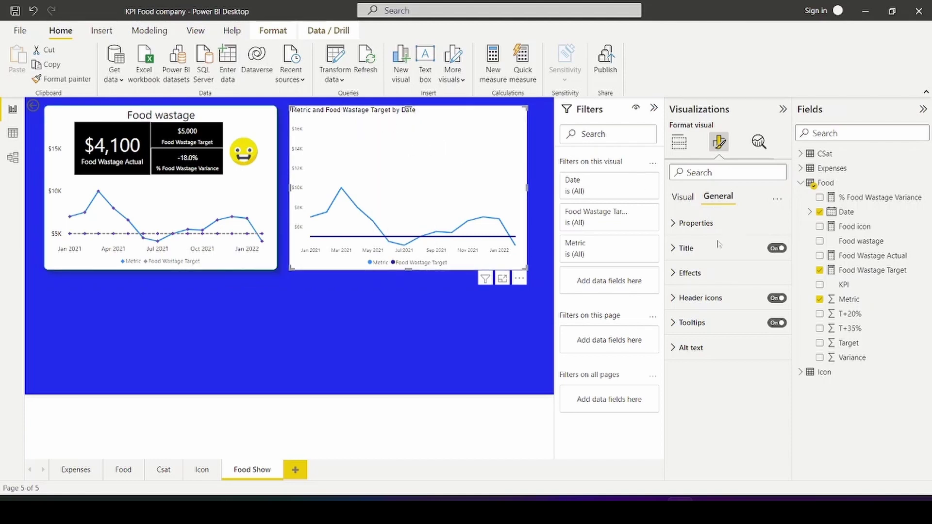
Centre the chart title and change its text to 'Food Wastage'.
left_click(694, 248)
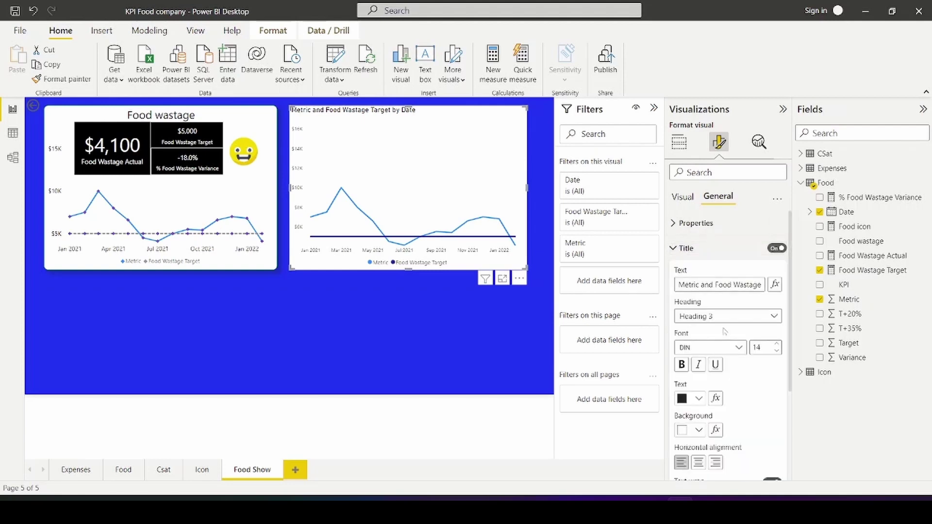
left_click(697, 462)
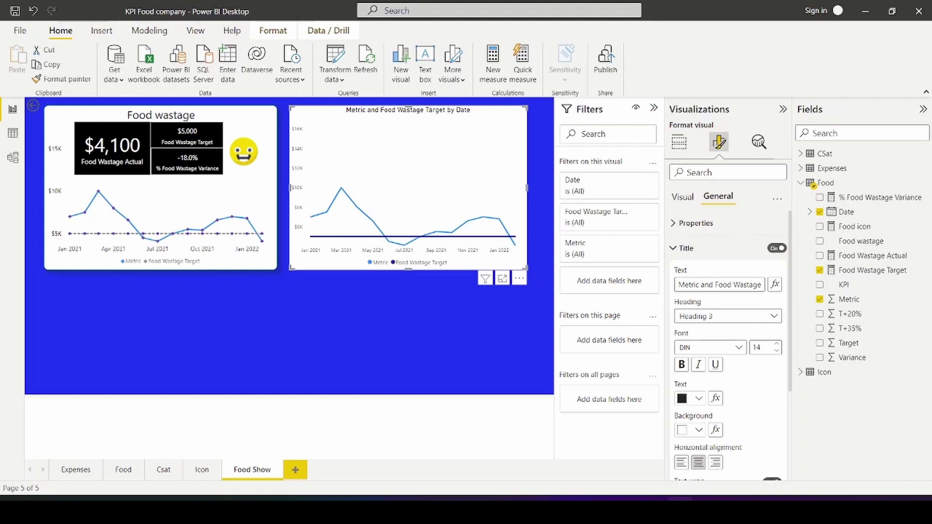
left_click_drag(678, 284, 712, 285)
key("BackSpace")
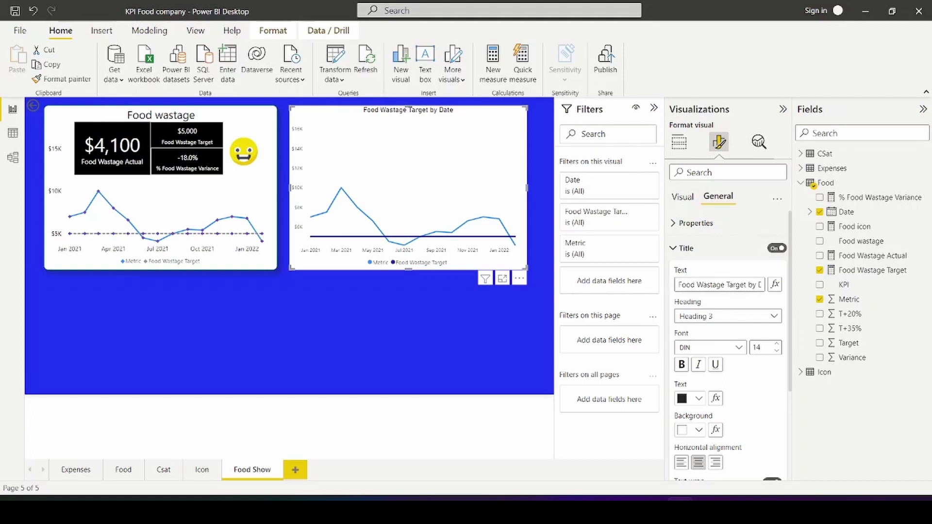
left_click_drag(732, 284, 783, 286)
key("BackSpace")
Set the title font to Segoe UI, regular weight, size 20.
left_click(738, 347)
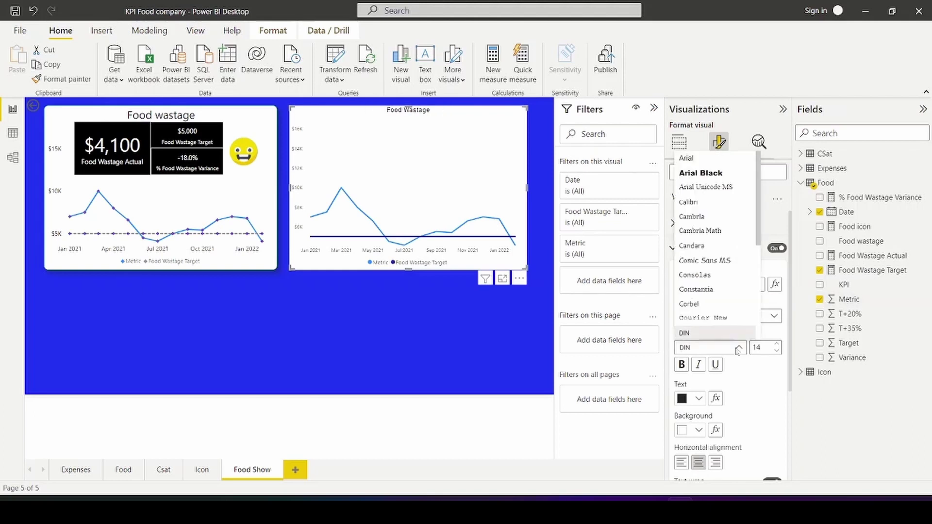
left_click(725, 320)
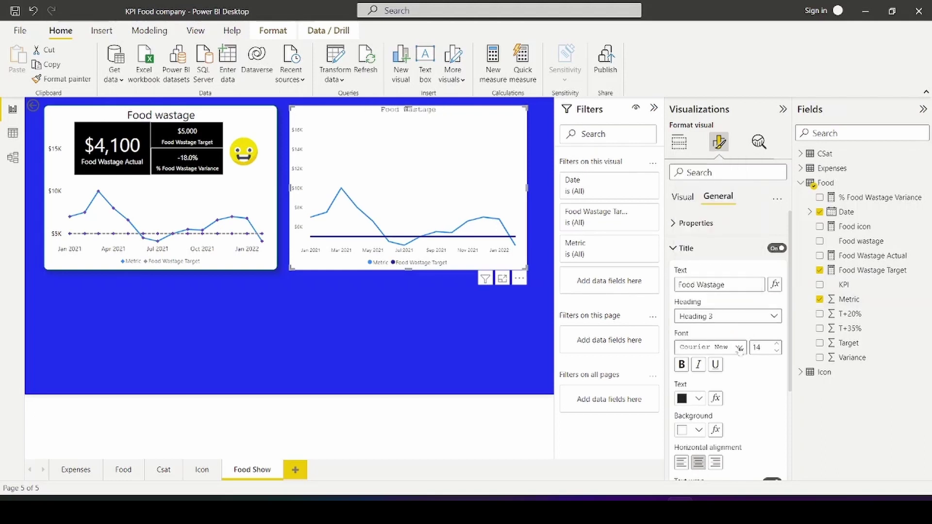
left_click(738, 348)
scroll(754, 245, "down", 3)
left_click(718, 257)
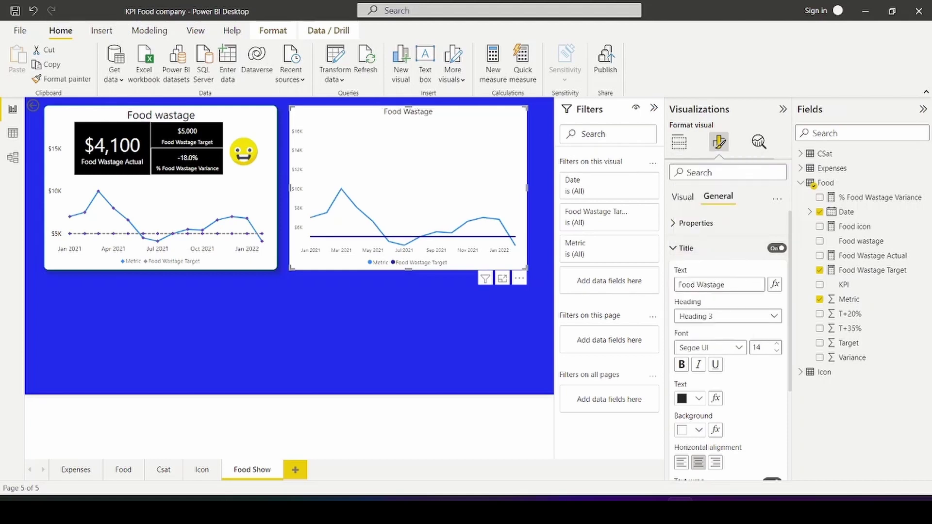
left_click(776, 344)
left_click(776, 344)
left_click(776, 344)
left_click(776, 344)
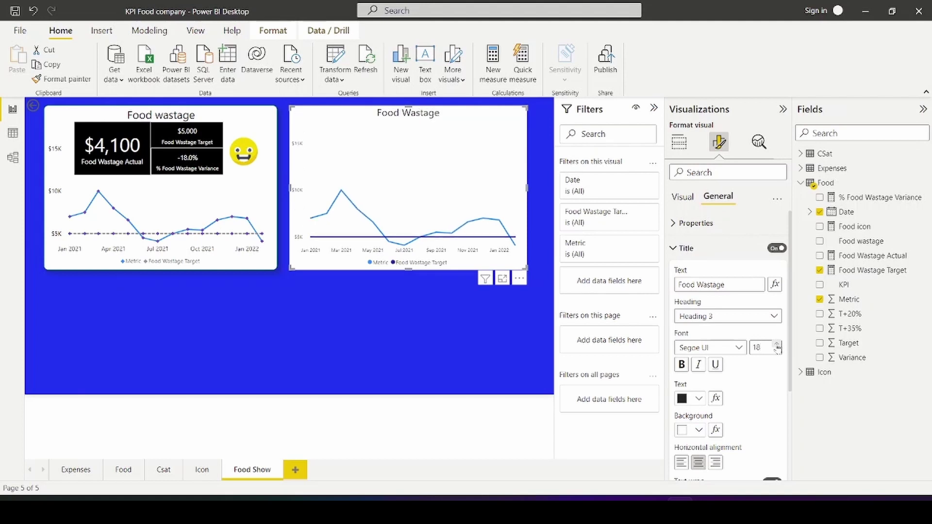
left_click(776, 344)
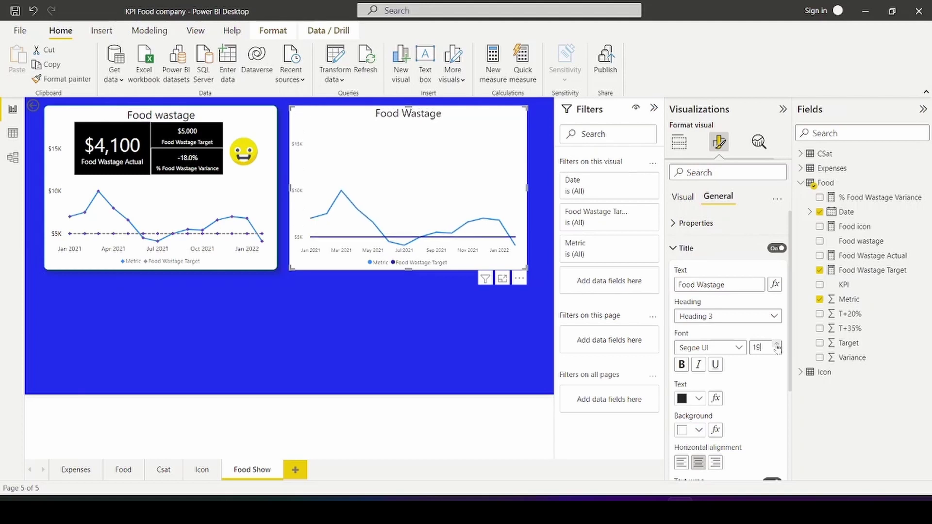
left_click(681, 364)
left_click(681, 364)
left_click(776, 344)
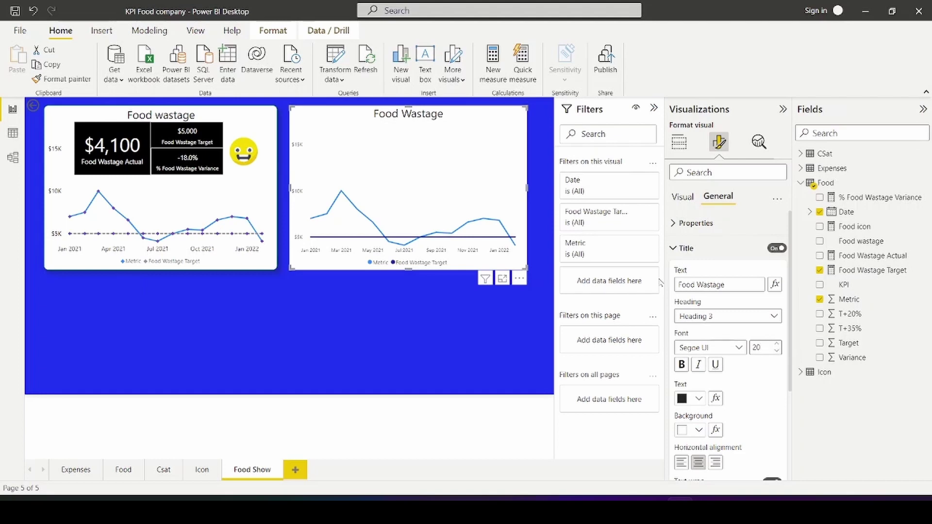
left_click(685, 247)
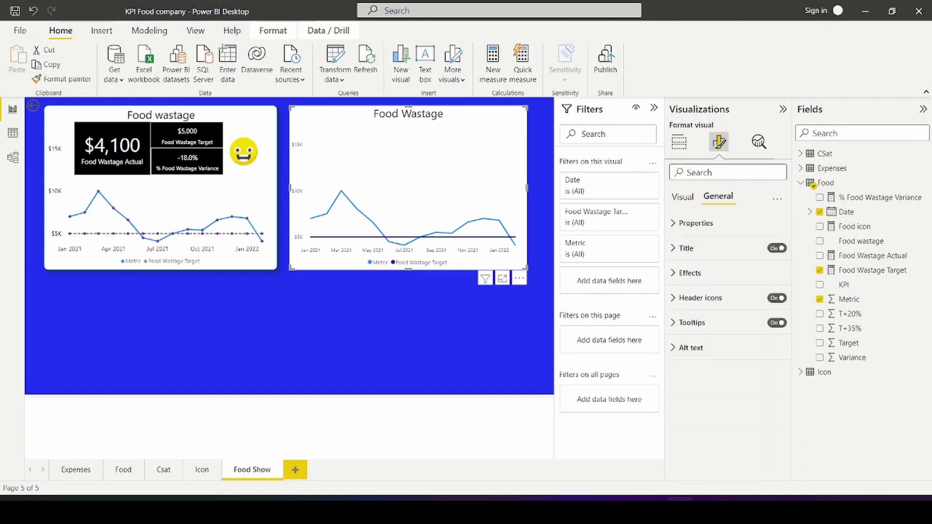
Customize series so the Food Wastage Target line is dashed.
left_click(682, 196)
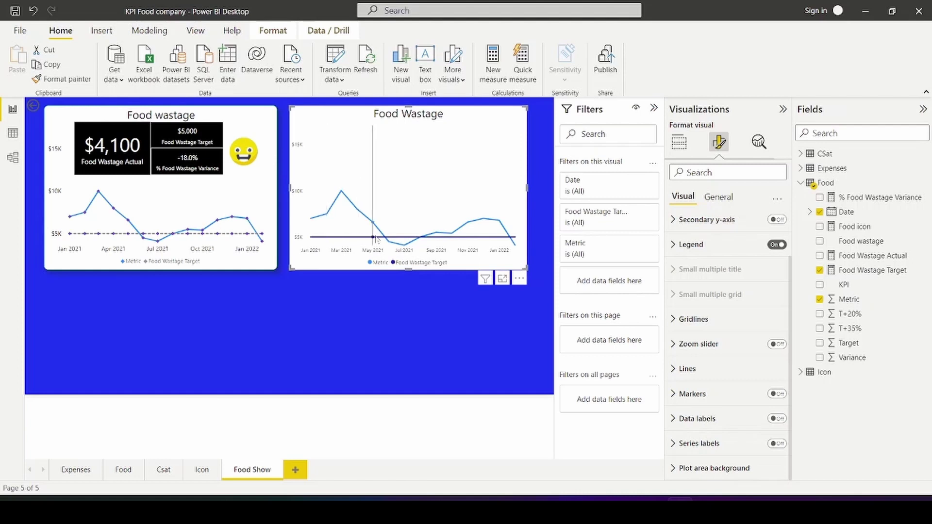
mouse_move(336, 205)
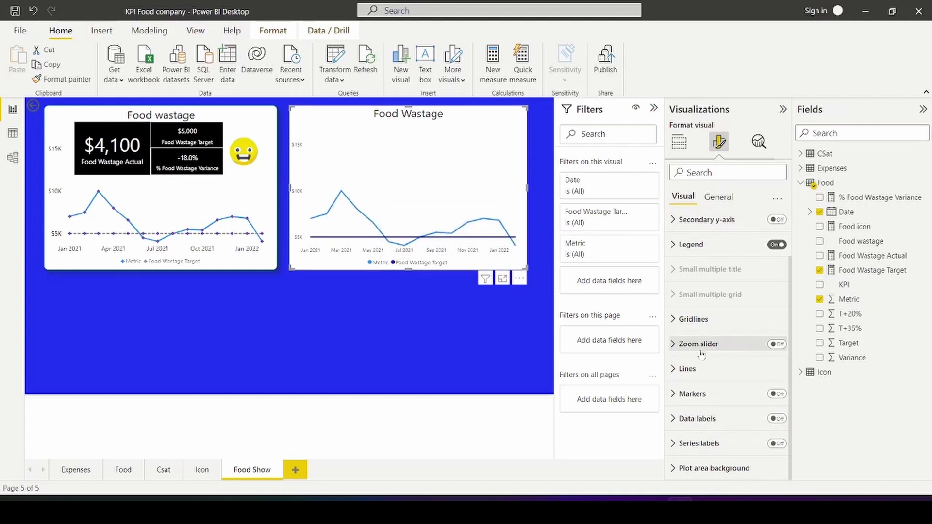
left_click(687, 368)
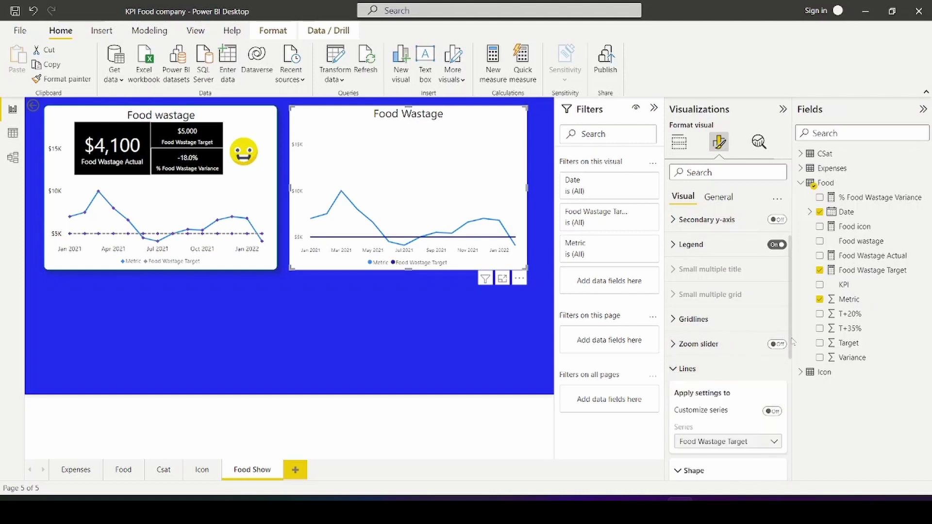
left_click_drag(790, 336, 789, 400)
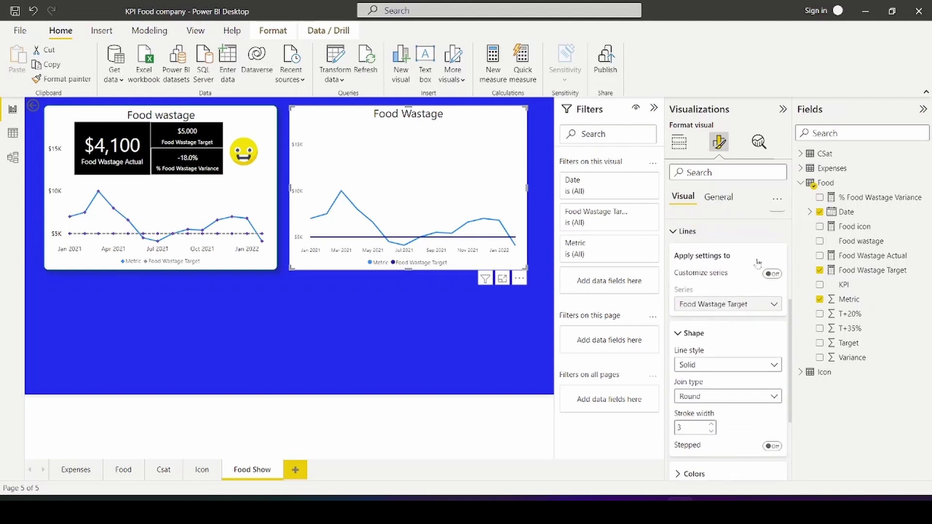
left_click(771, 275)
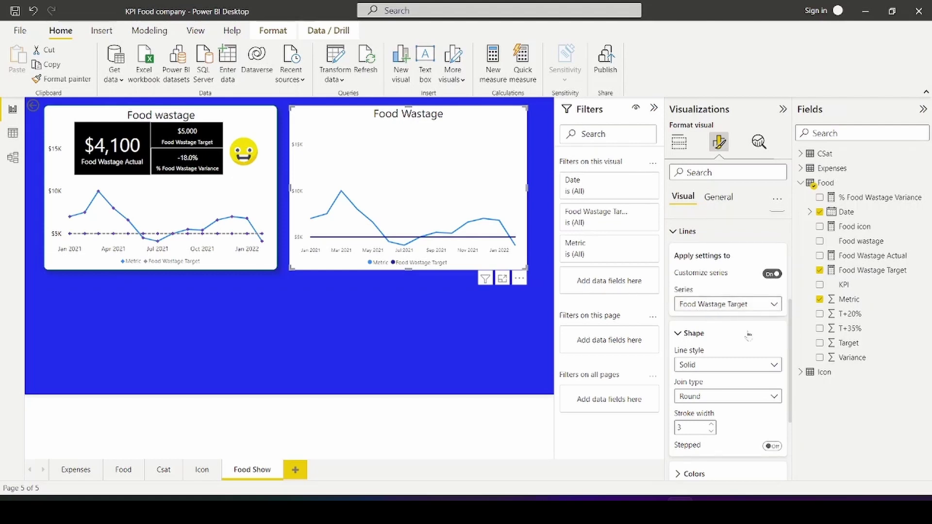
left_click(774, 365)
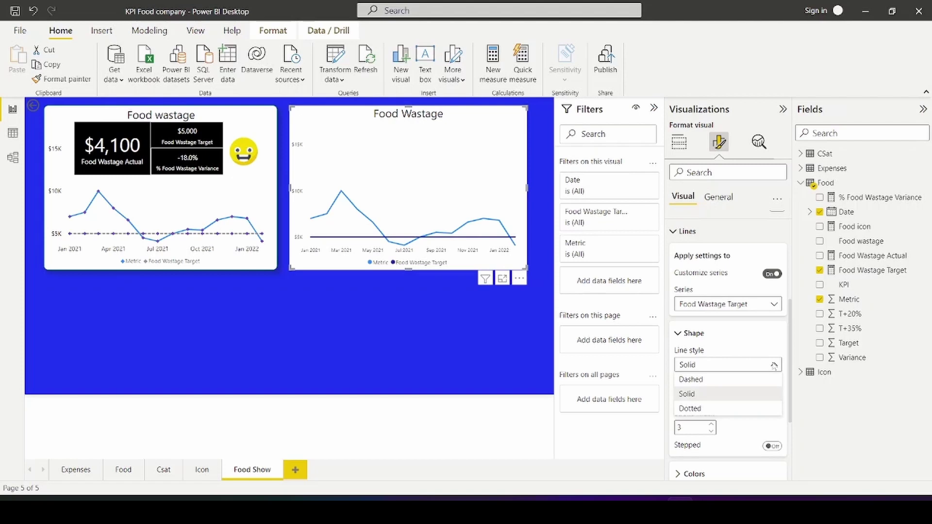
left_click(743, 379)
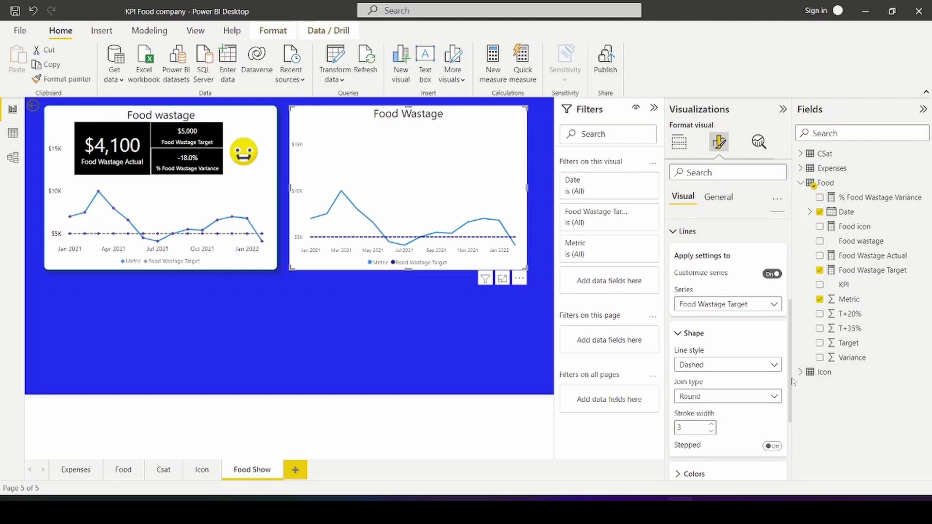
Colour the Food Wastage Target line grey.
left_click_drag(792, 382, 790, 443)
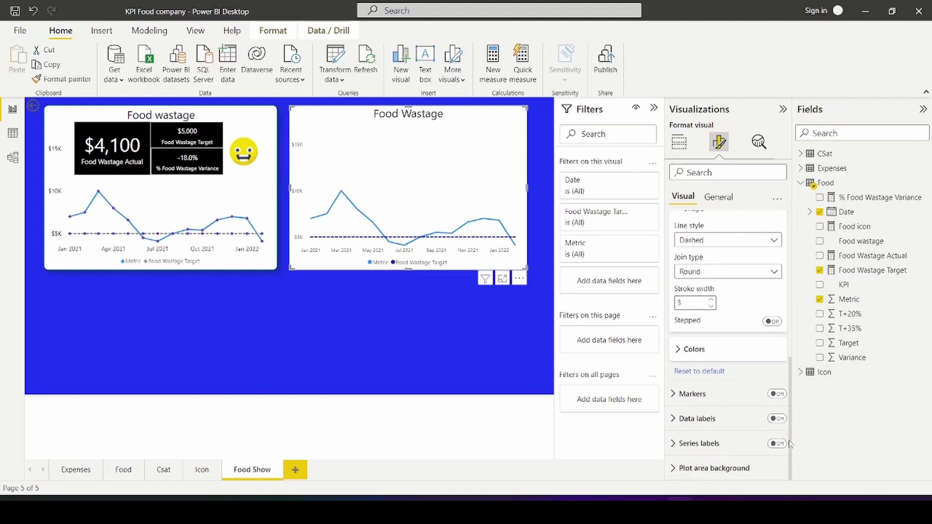
left_click(677, 355)
left_click(699, 413)
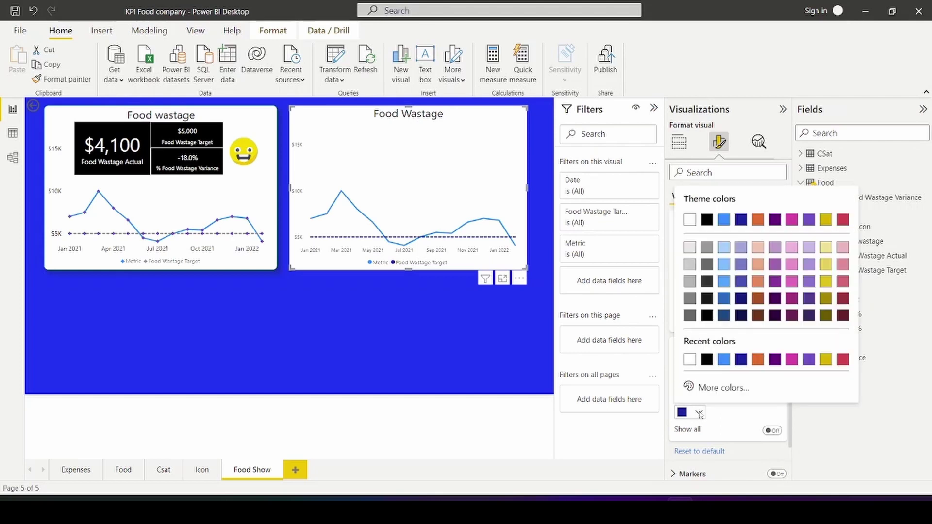
left_click(710, 248)
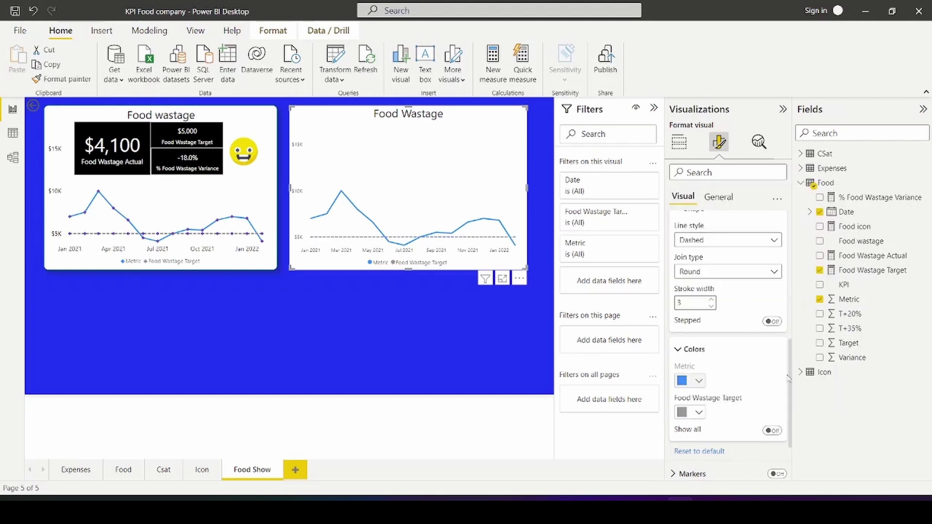
scroll(789, 380, "up", 5)
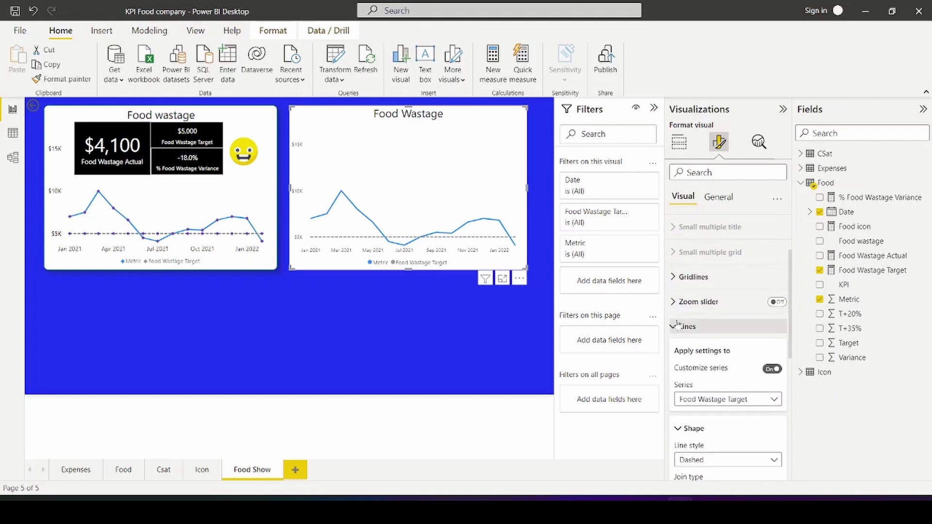
Turn on data point markers for the lines and make them purple.
left_click(678, 328)
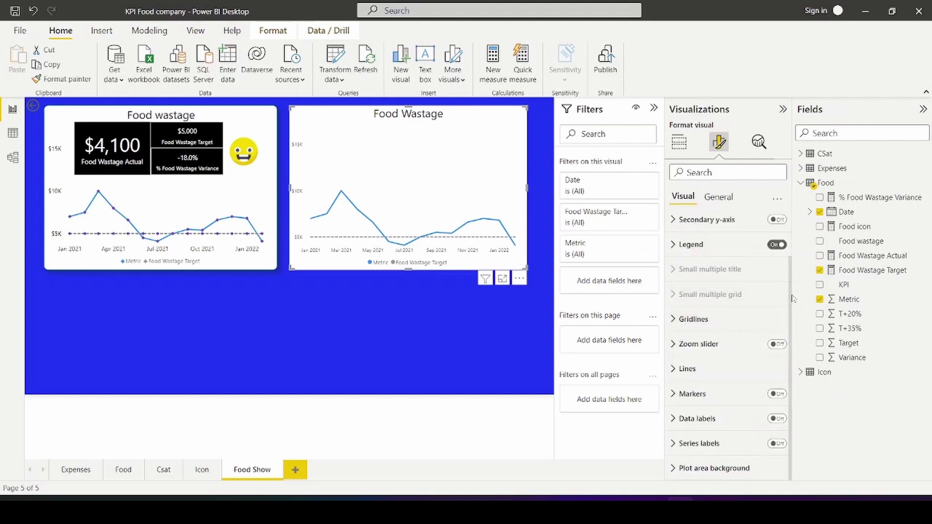
left_click(776, 393)
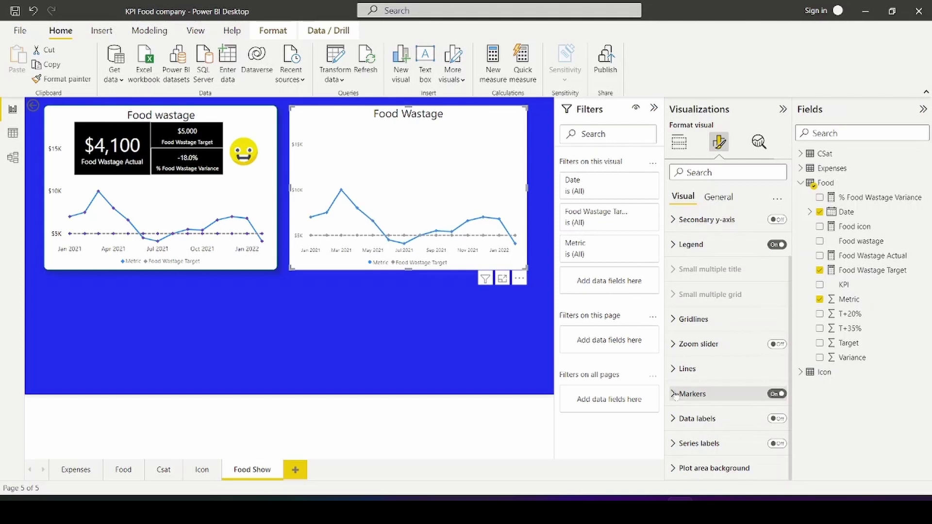
scroll(781, 403, "down", 4)
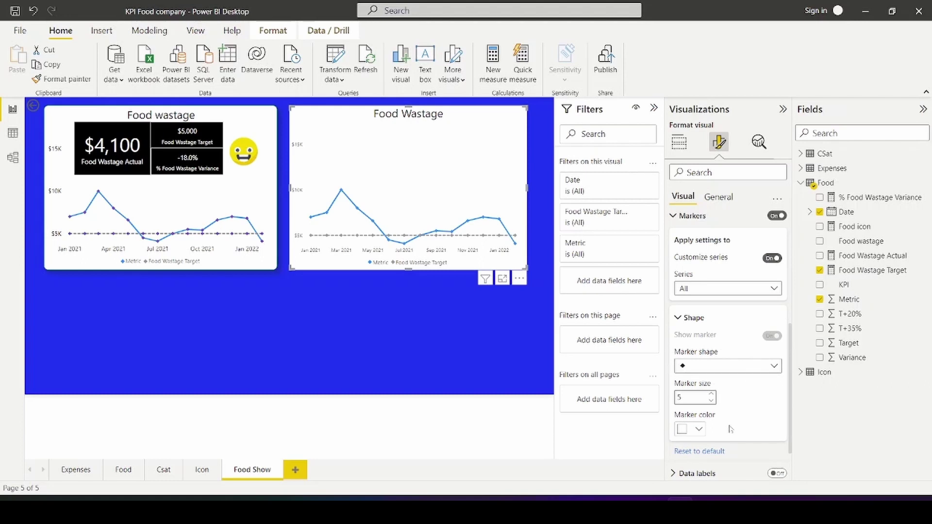
left_click(699, 430)
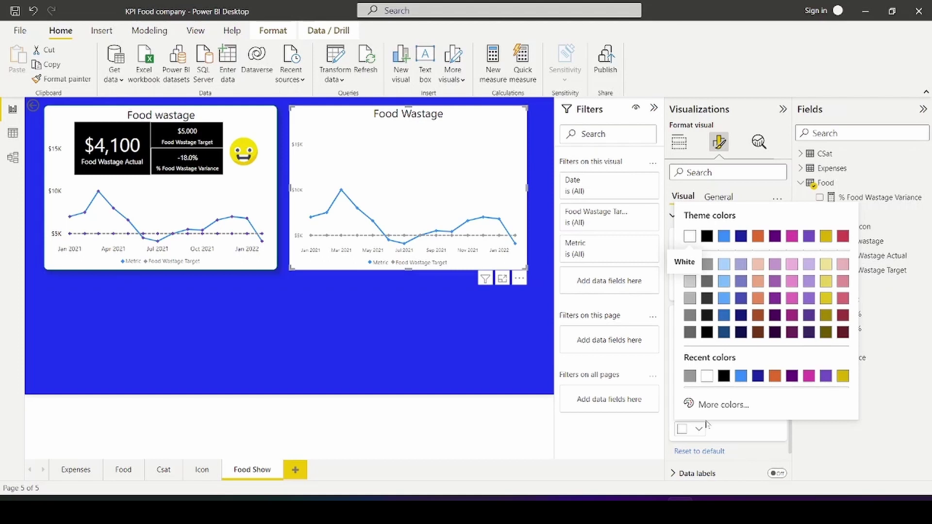
left_click(826, 378)
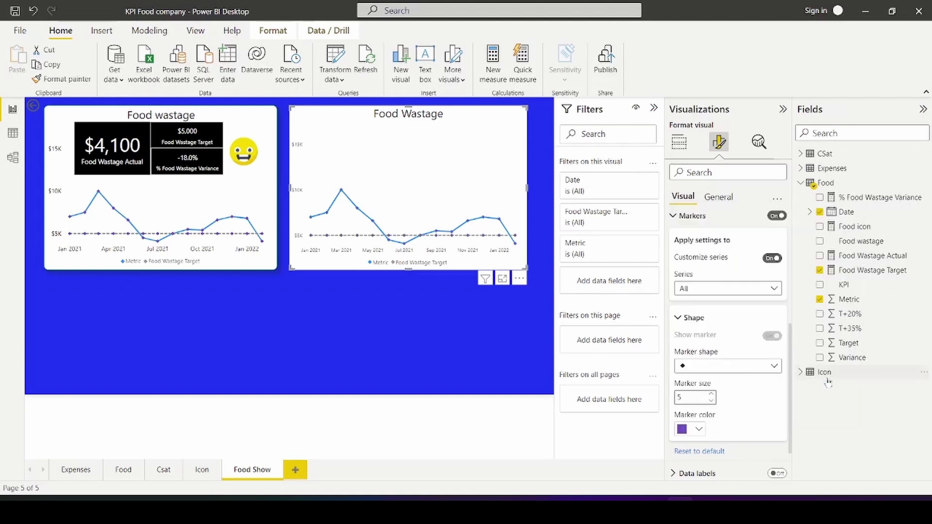
left_click(691, 216)
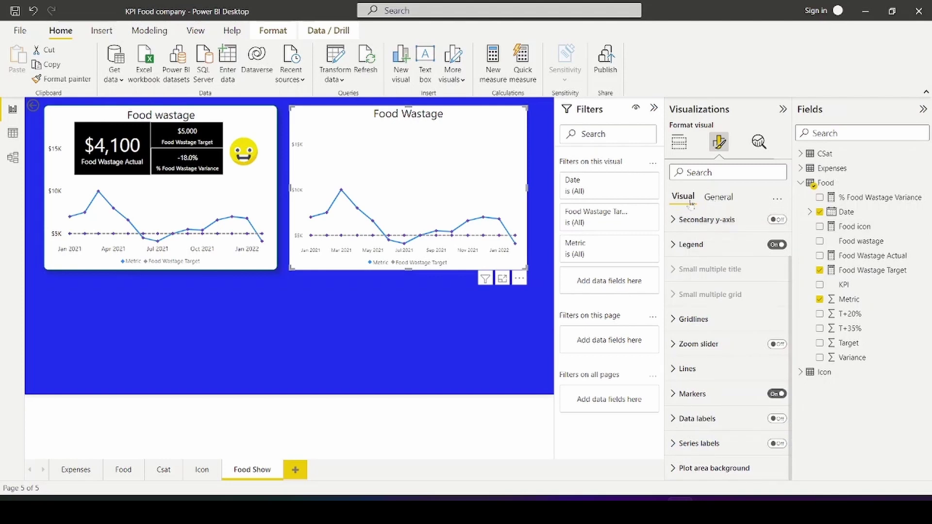
left_click(713, 199)
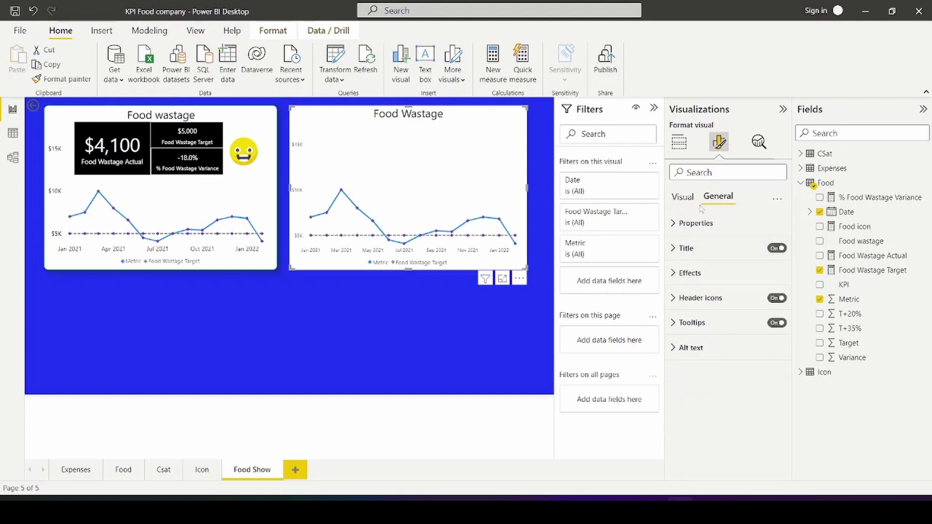
Make the Y-axis labels black at size 11.
left_click(684, 197)
left_click(686, 249)
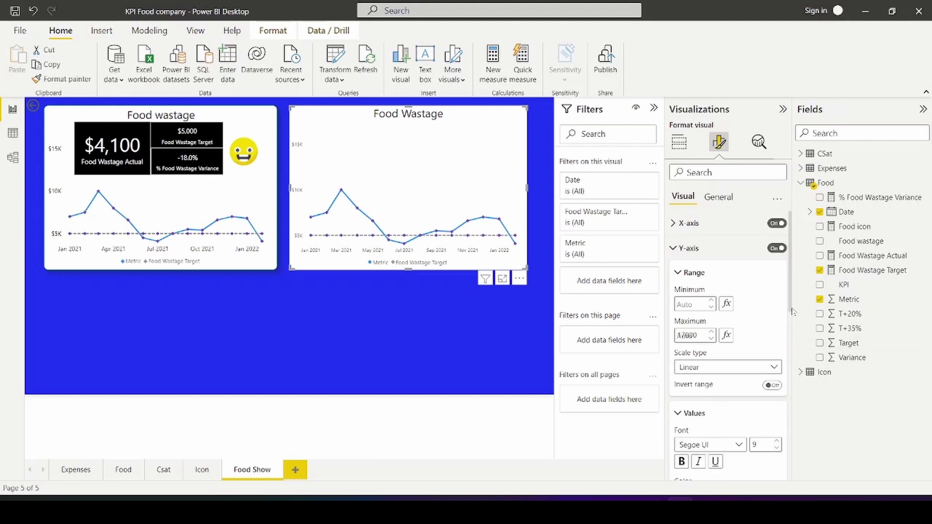
left_click_drag(793, 311, 794, 384)
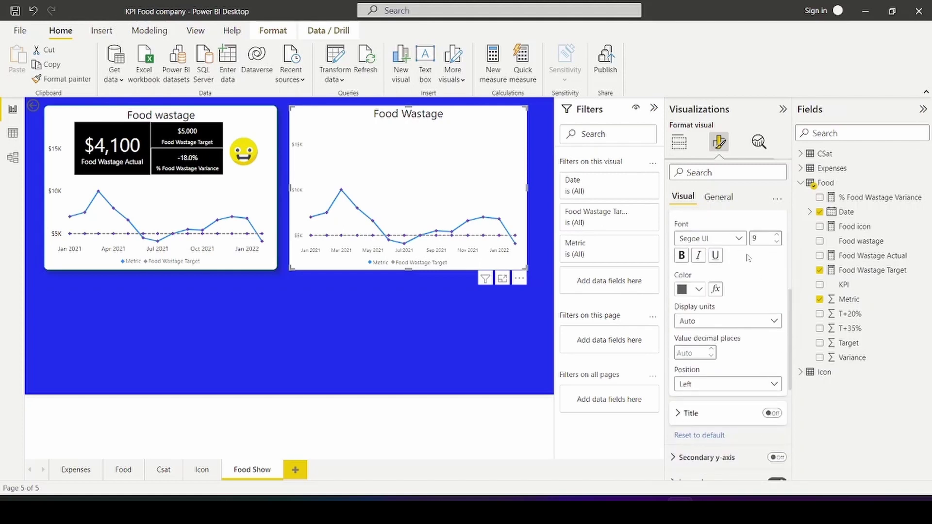
left_click(700, 288)
left_click(715, 96)
left_click(777, 236)
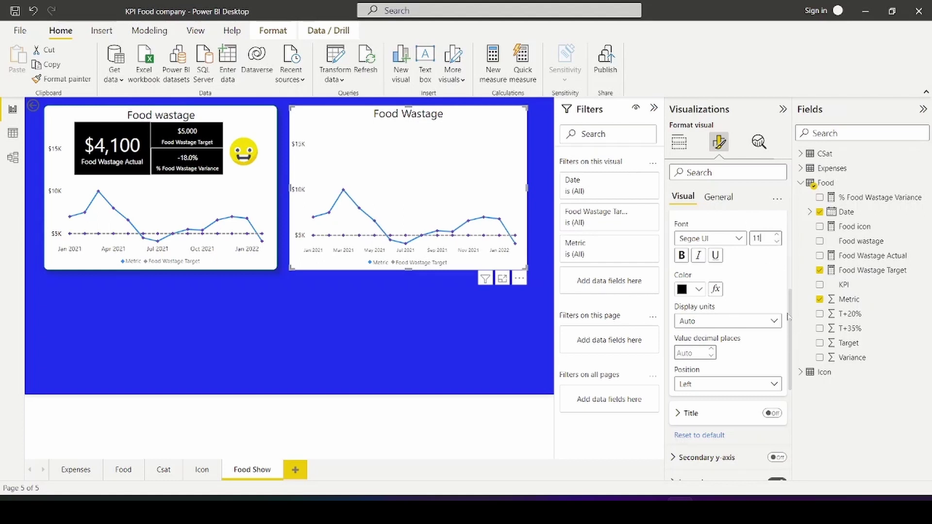
scroll(728, 291, "up", 5)
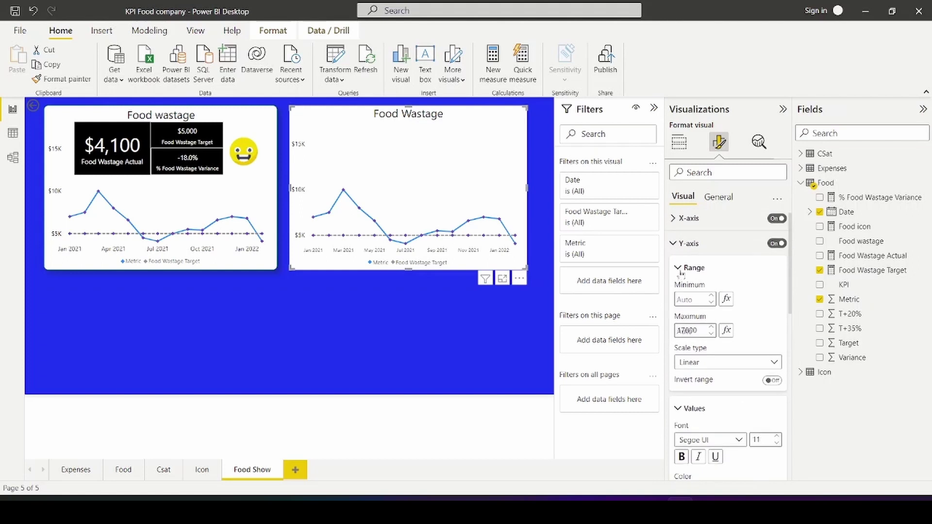
left_click(679, 269)
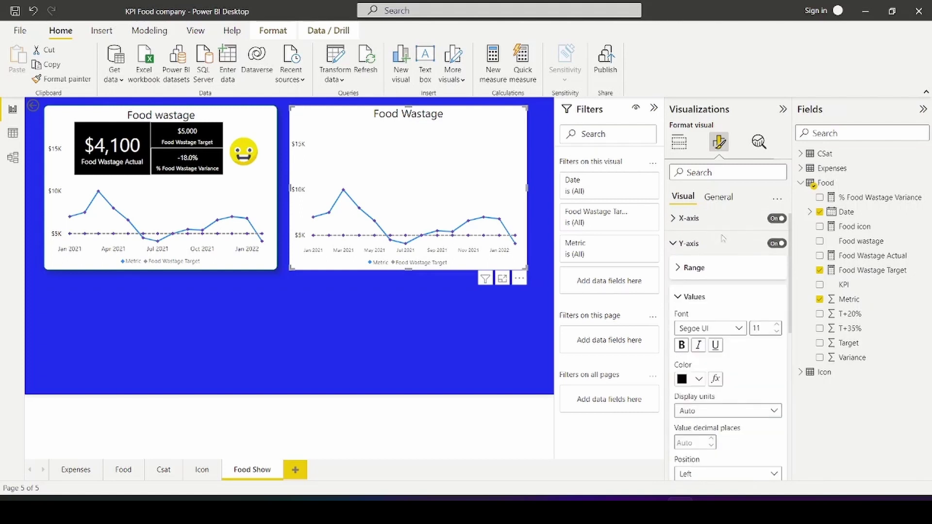
scroll(703, 233, "up", 1)
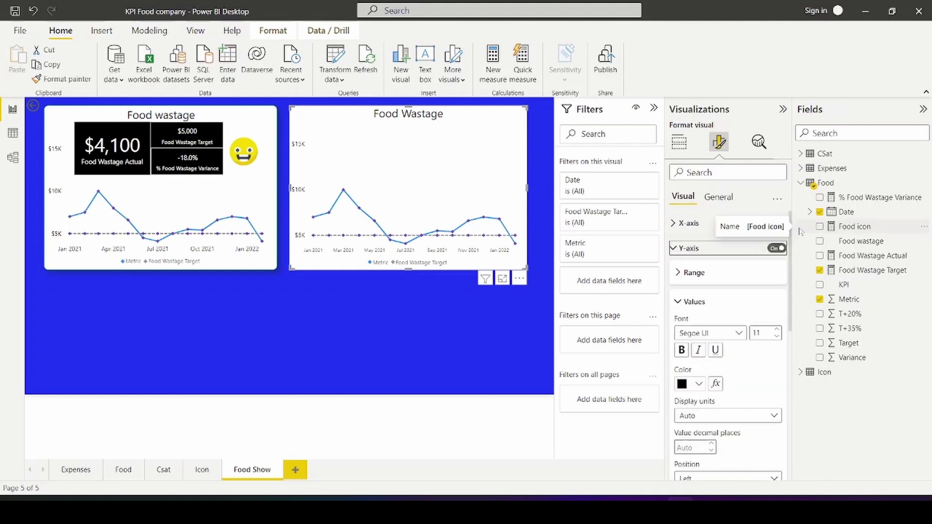
Make the X-axis labels size 11 and black.
left_click(675, 223)
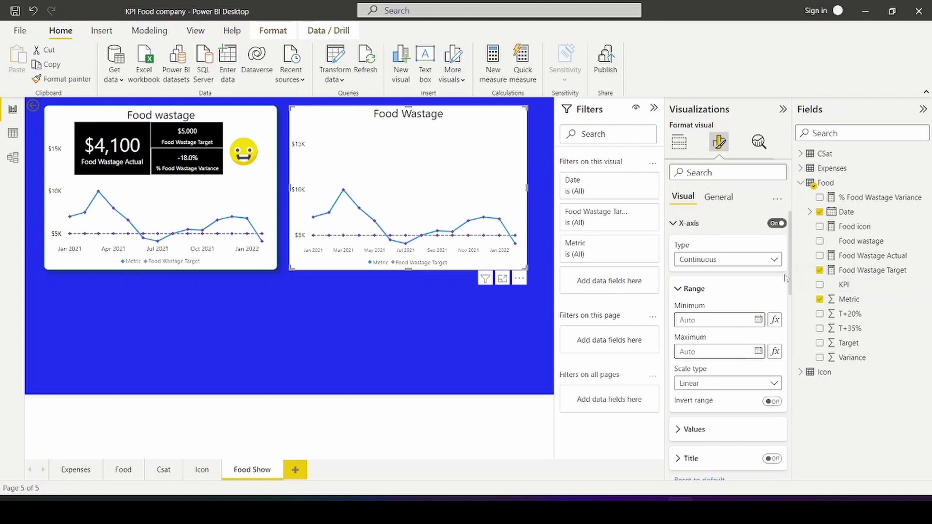
scroll(702, 288, "down", 3)
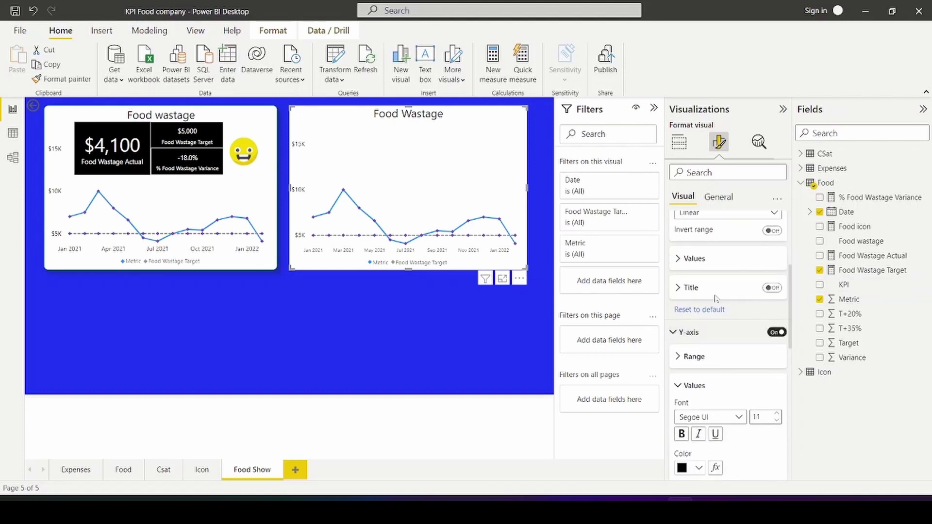
left_click(681, 259)
left_click(777, 286)
left_click(777, 286)
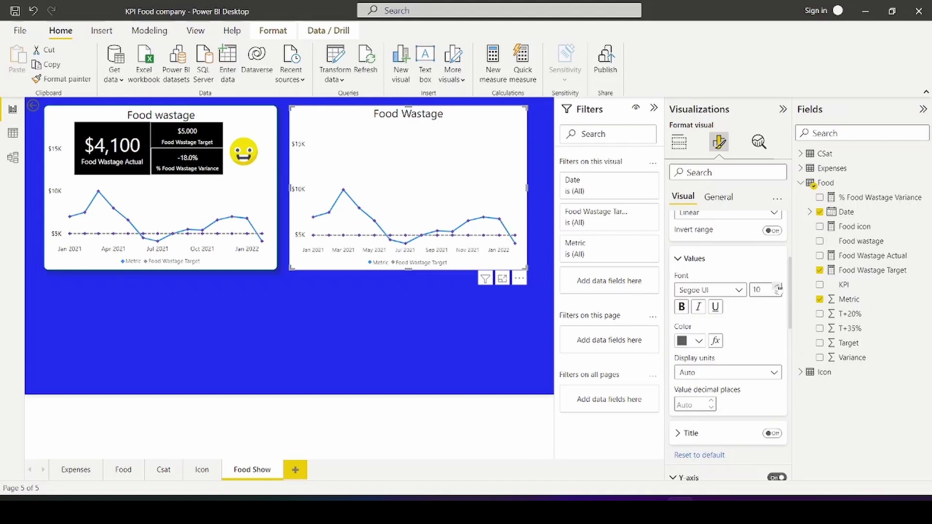
left_click(698, 343)
left_click(701, 148)
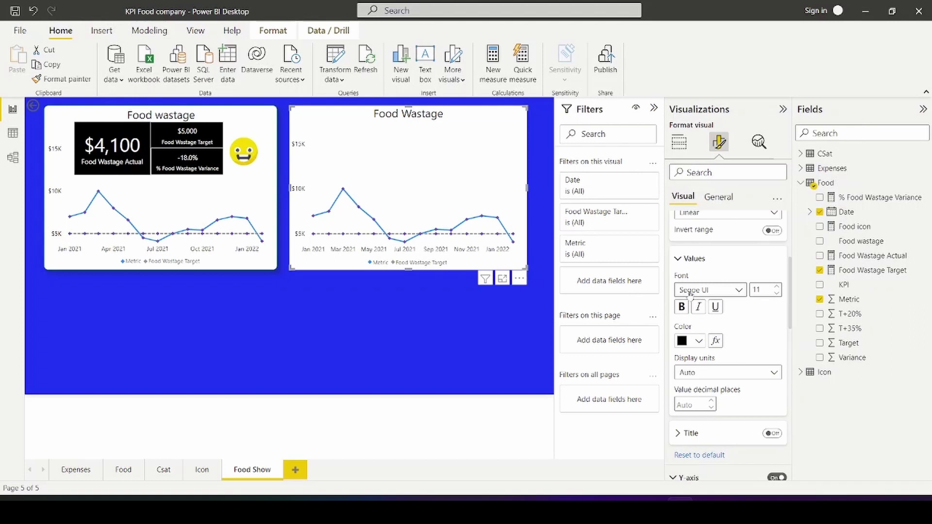
left_click(721, 259)
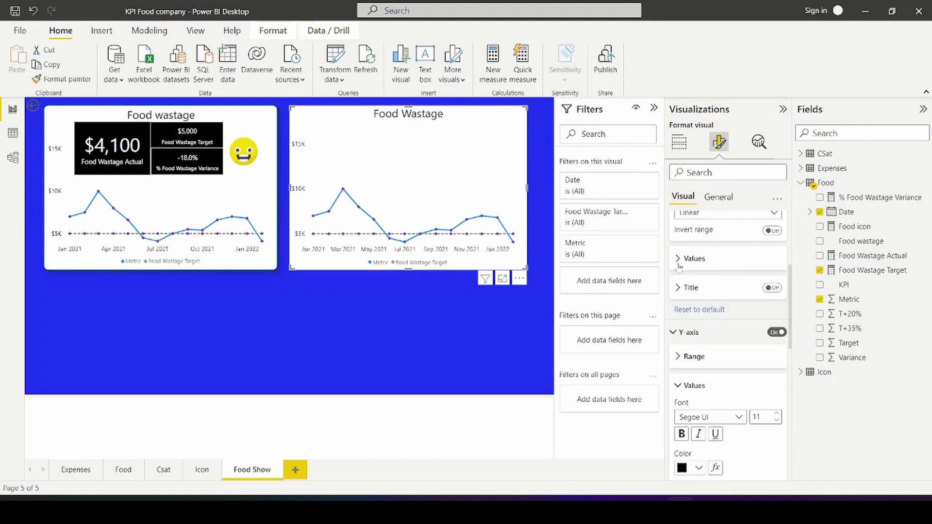
Set the Food Wastage line chart's legend text to font size 11 and black.
left_click(761, 332)
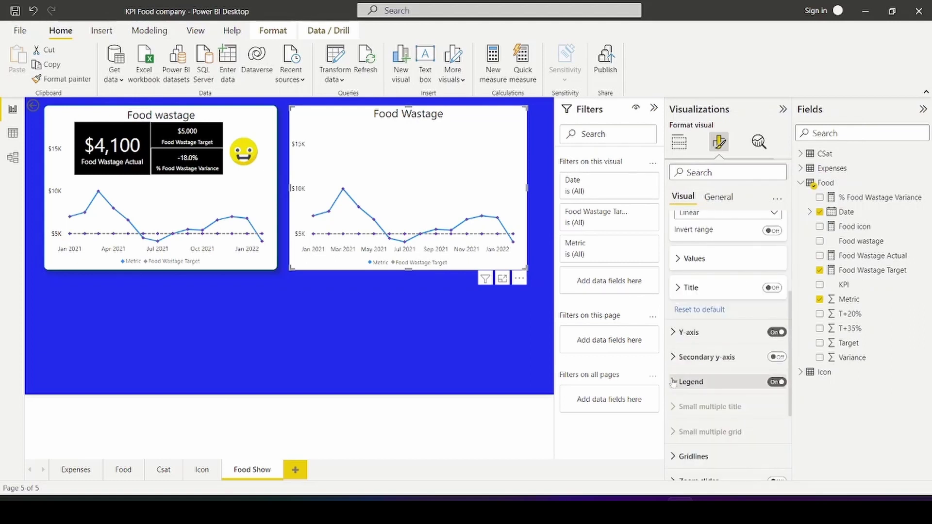
scroll(792, 311, "down", 4)
left_click(679, 353)
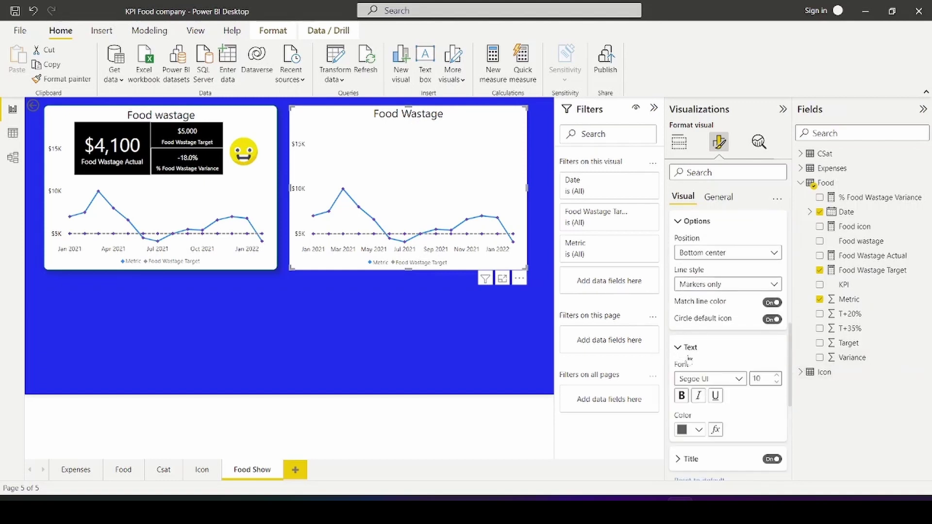
left_click(776, 376)
left_click(699, 430)
left_click(693, 382)
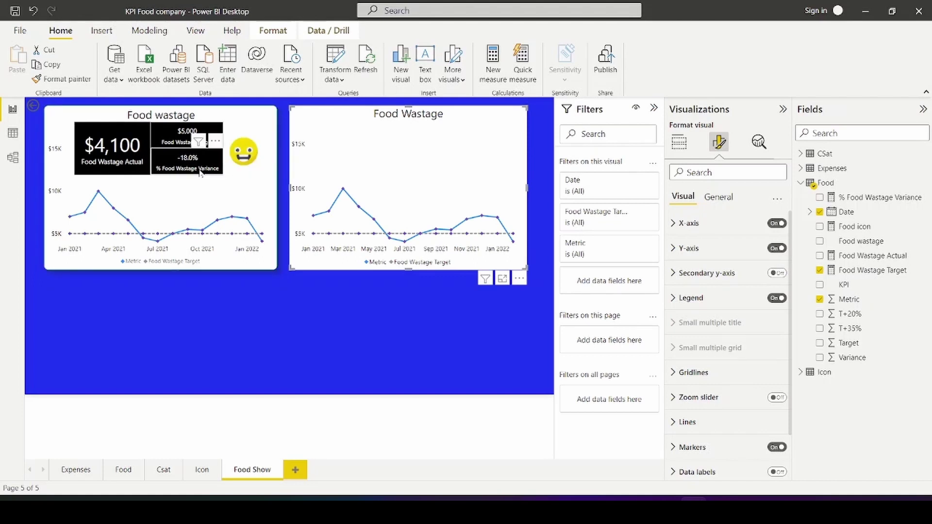
Place a new card under the right line chart and fill it with Food Wastage Actual, showing $4.1K.
left_click(679, 145)
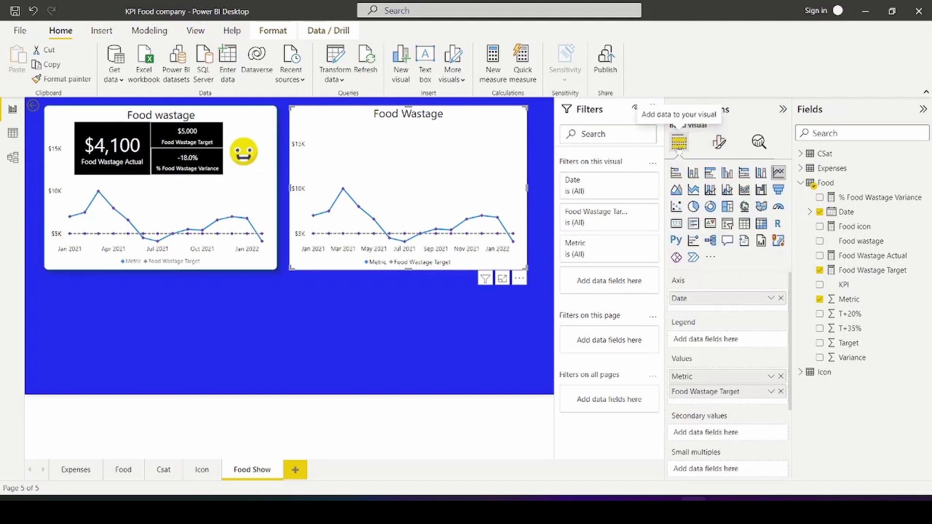
left_click(403, 354)
left_click(676, 223)
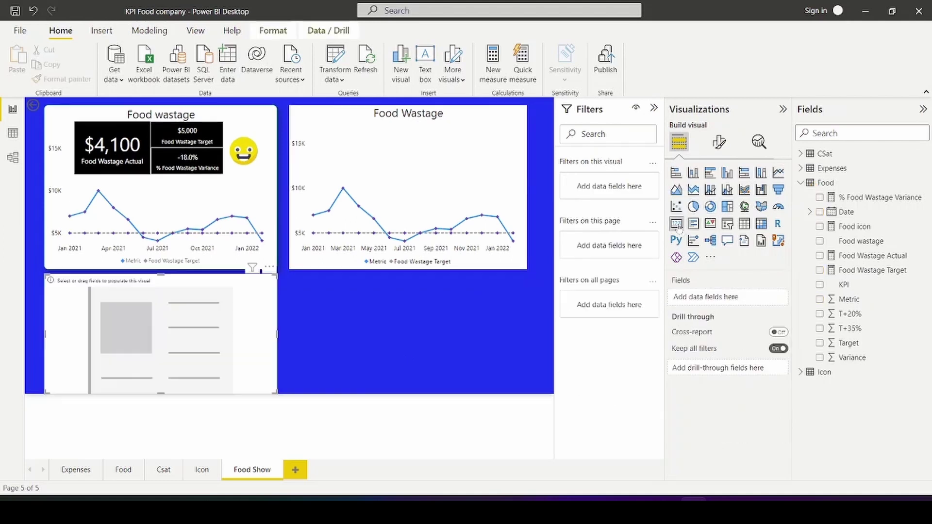
left_click_drag(255, 302, 499, 278)
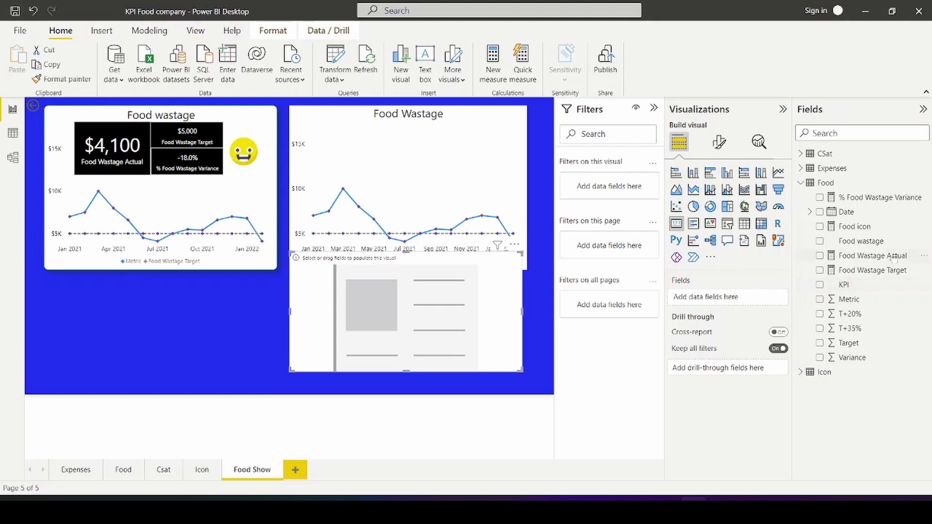
left_click_drag(896, 256, 709, 298)
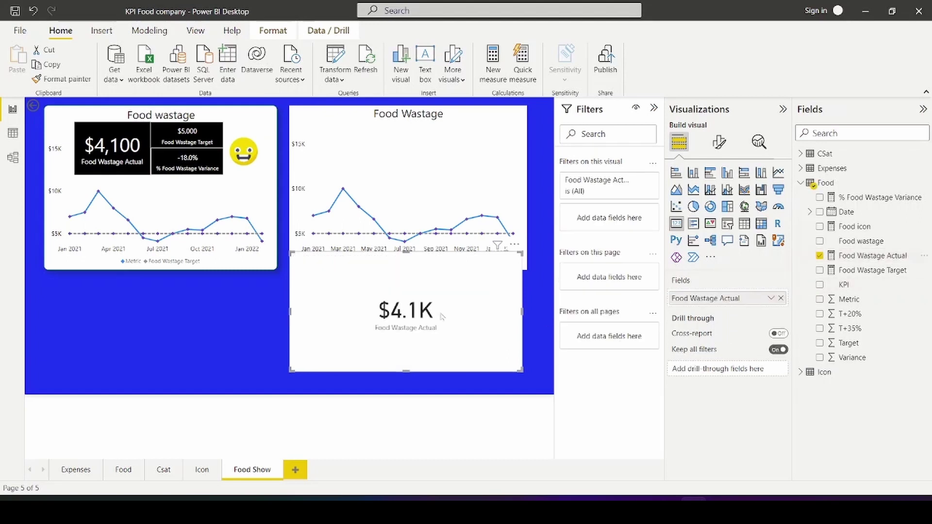
Format the card's callout value with no display units, Segoe UI font and white colour.
left_click(719, 142)
left_click(685, 223)
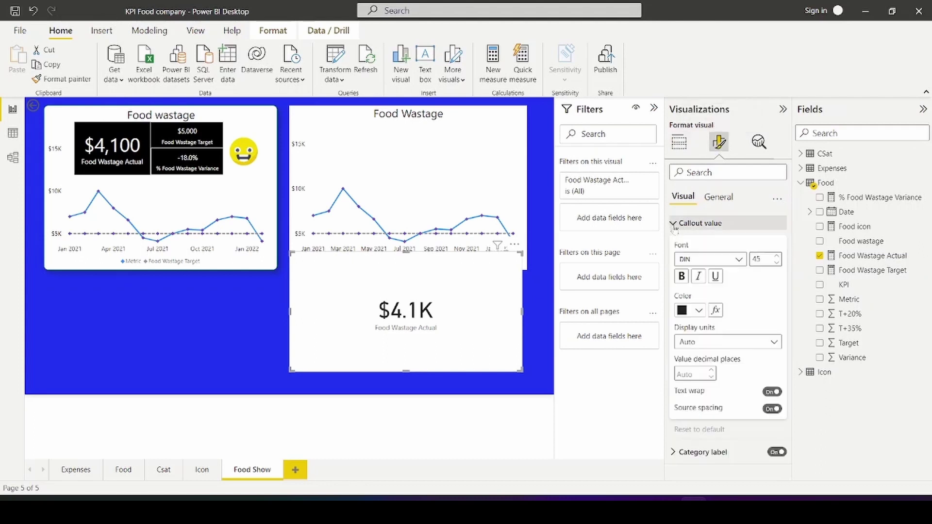
left_click(770, 343)
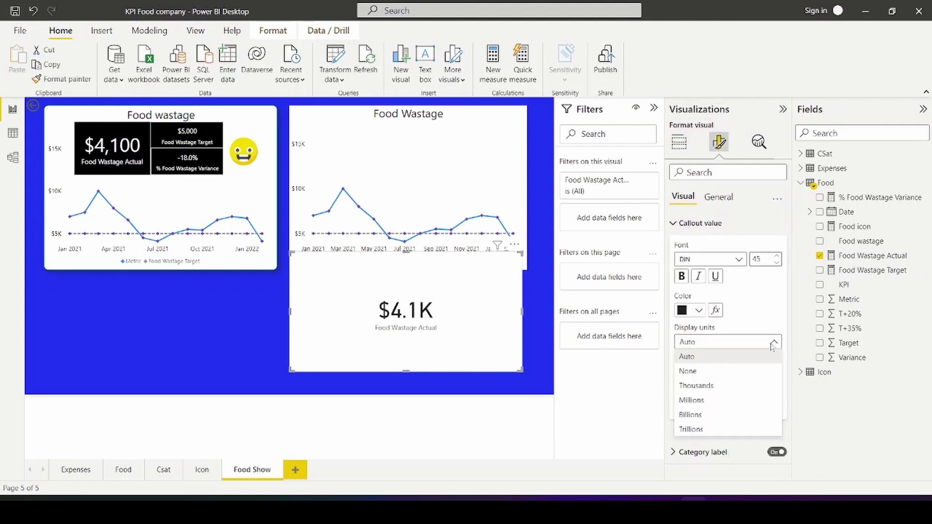
left_click(734, 373)
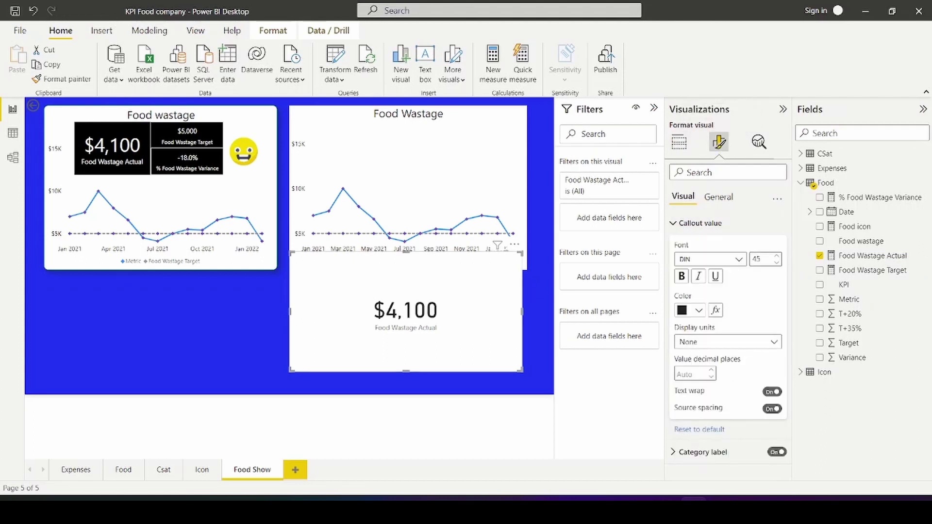
left_click(738, 259)
left_click(741, 347)
left_click(738, 260)
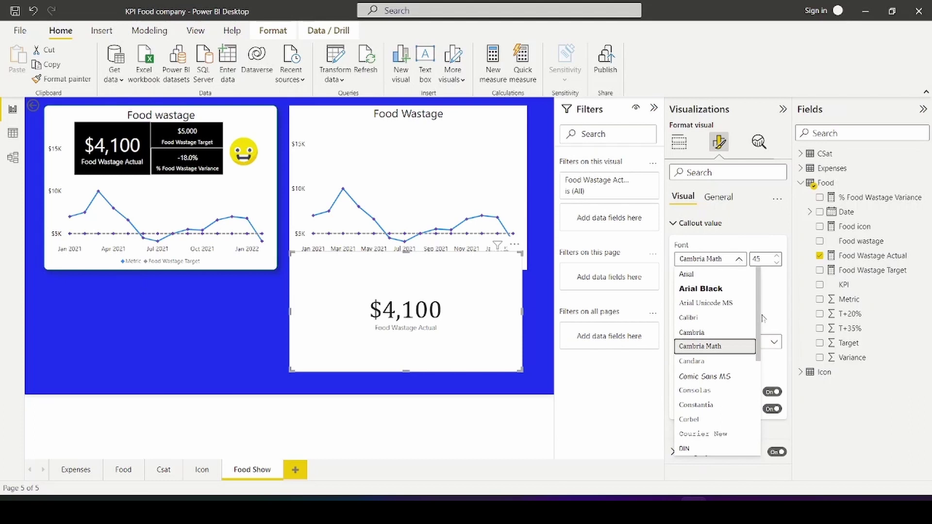
scroll(759, 318, "down", 5)
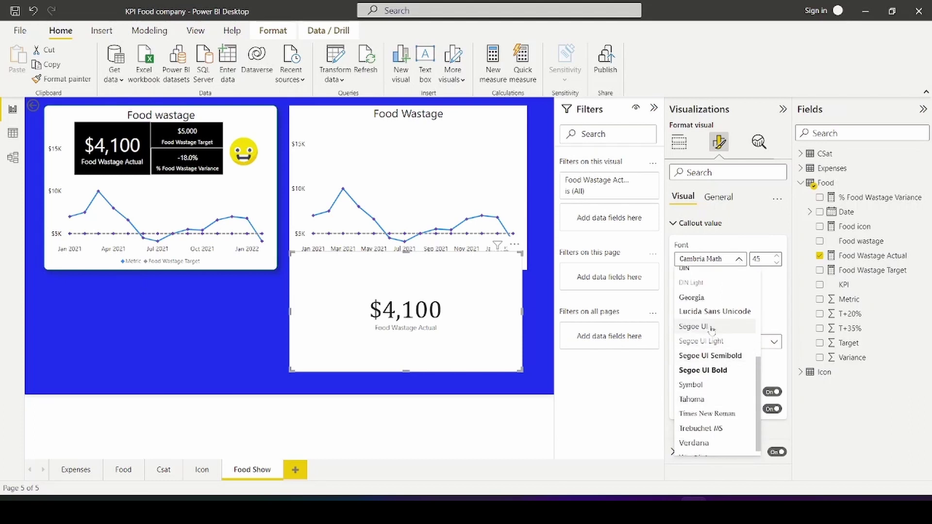
left_click(712, 330)
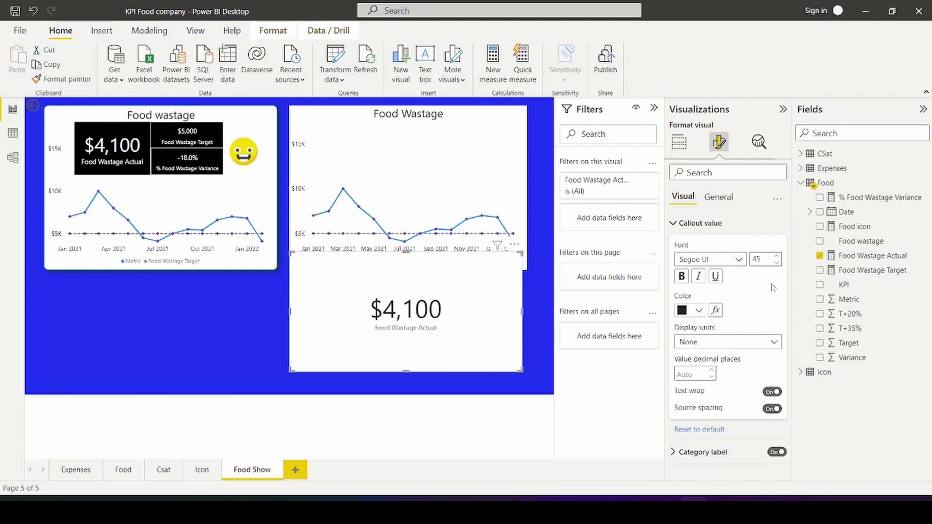
left_click(698, 311)
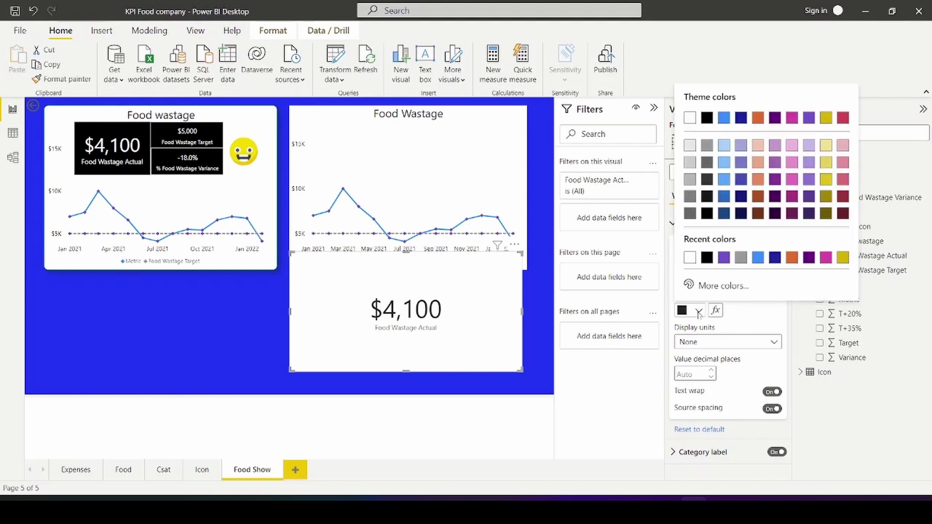
left_click(689, 257)
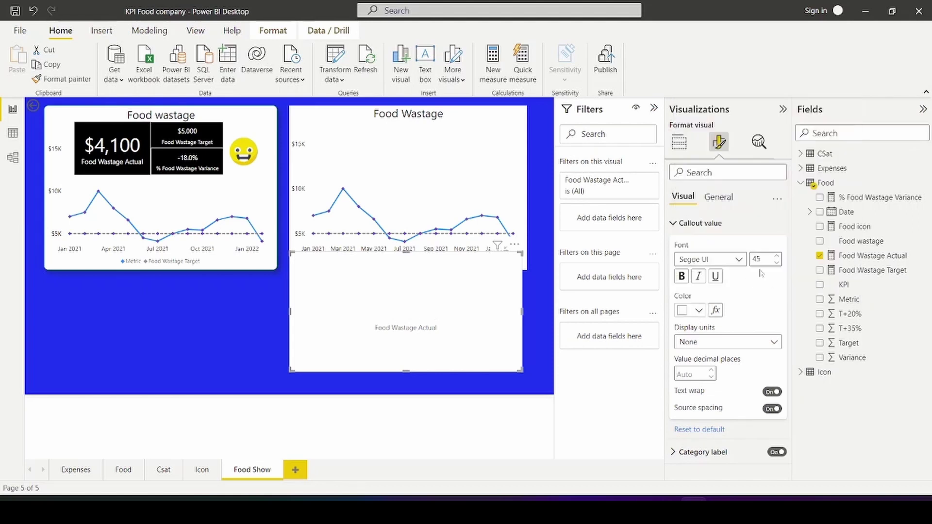
Make the card's category label colour white.
left_click(676, 224)
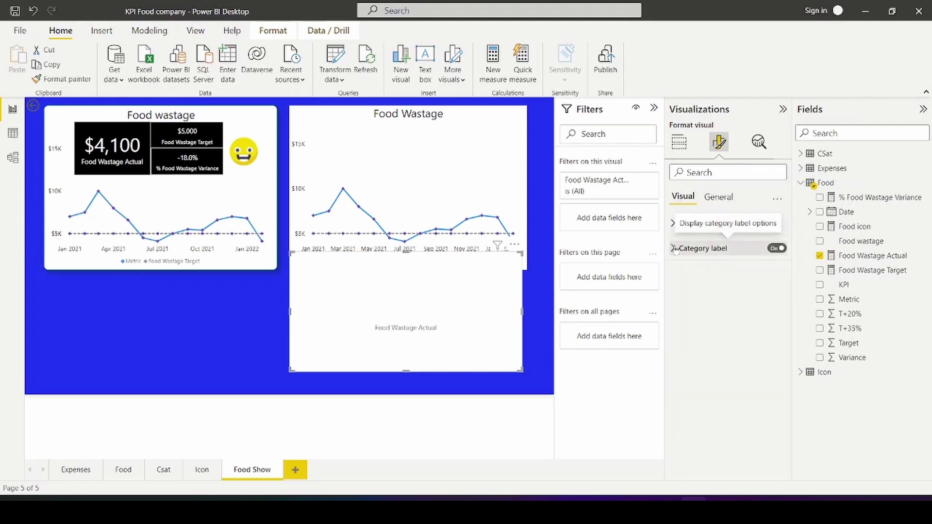
left_click(675, 249)
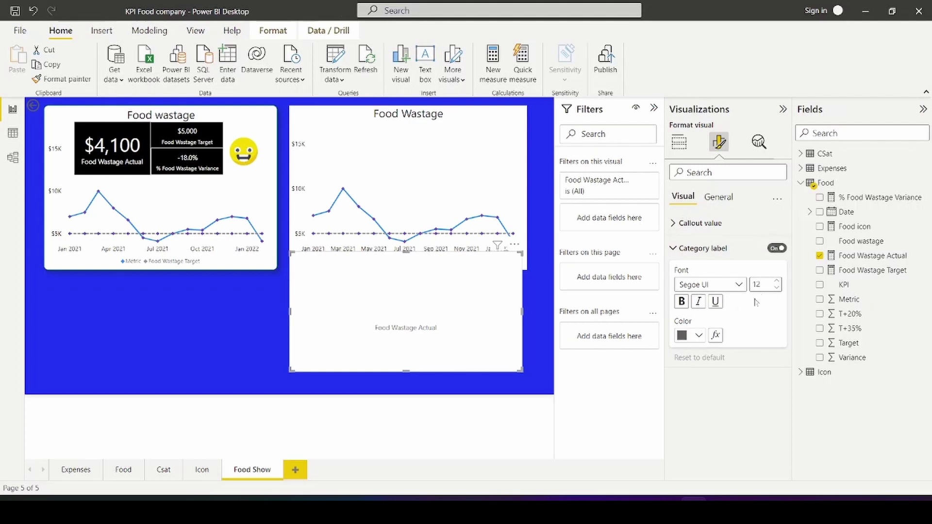
left_click(698, 335)
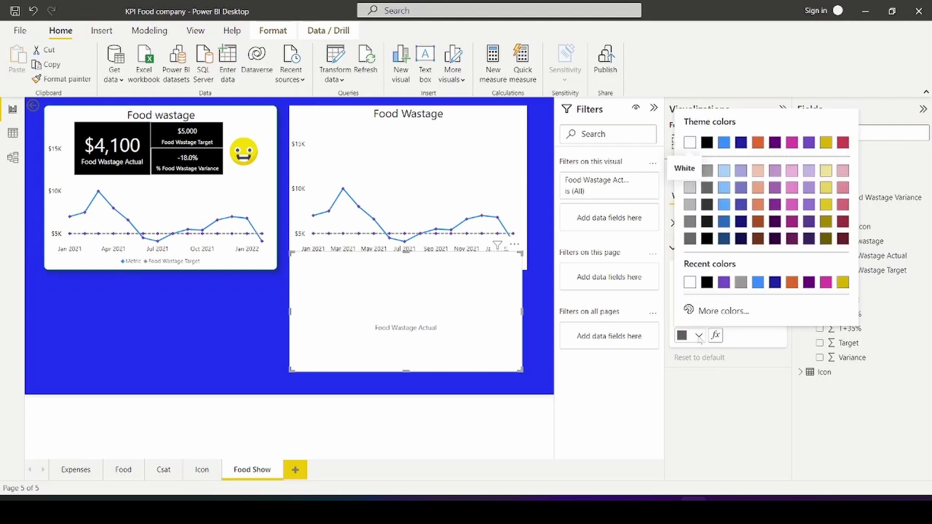
left_click(745, 345)
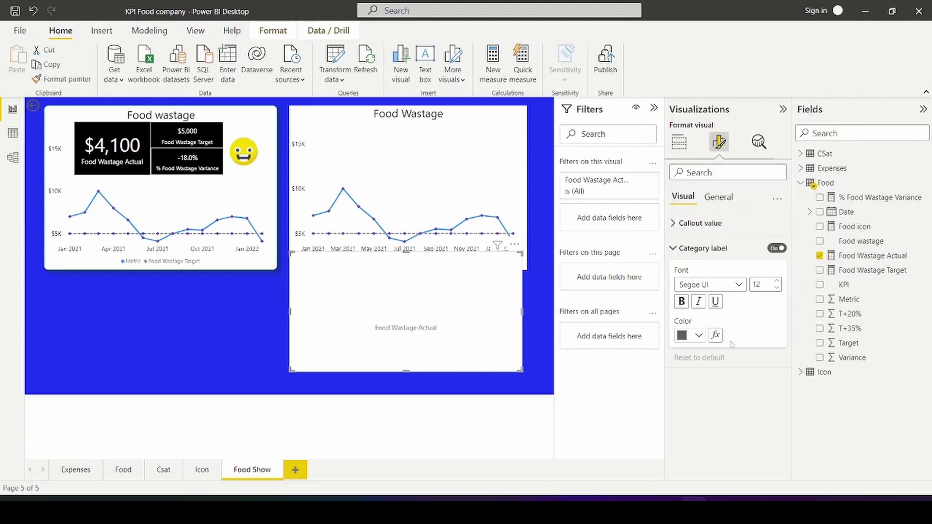
left_click(699, 336)
left_click(724, 284)
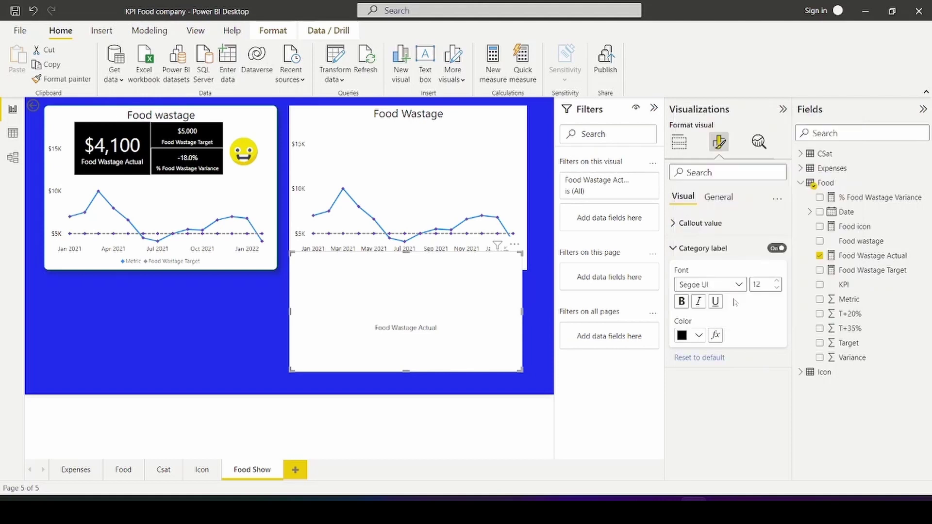
left_click(700, 334)
left_click(723, 282)
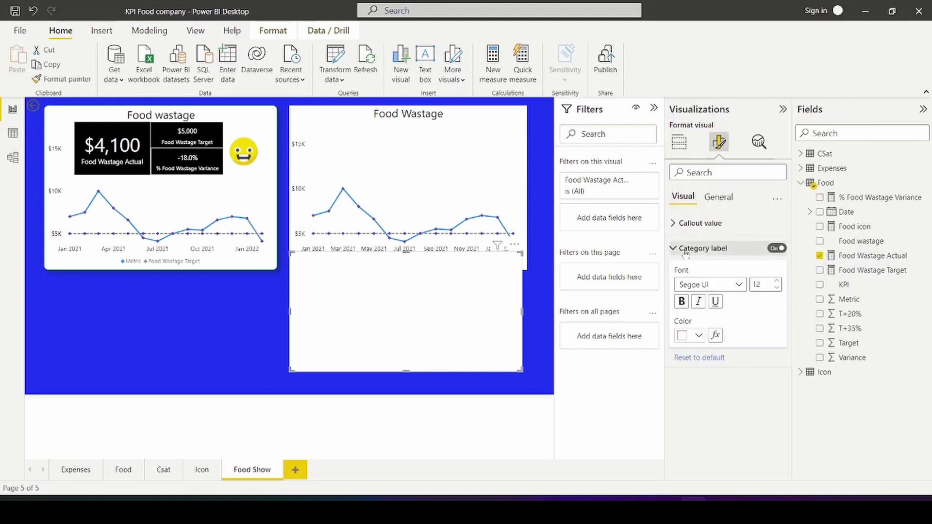
Give the Food Wastage Actual card a black background and shrink it into the chart's upper-left area.
left_click(714, 248)
left_click(717, 196)
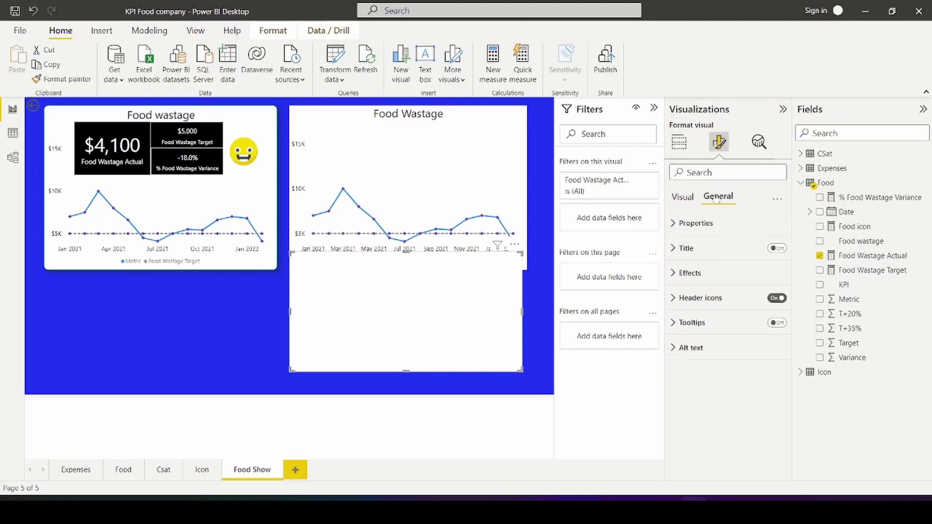
left_click(675, 274)
left_click(698, 329)
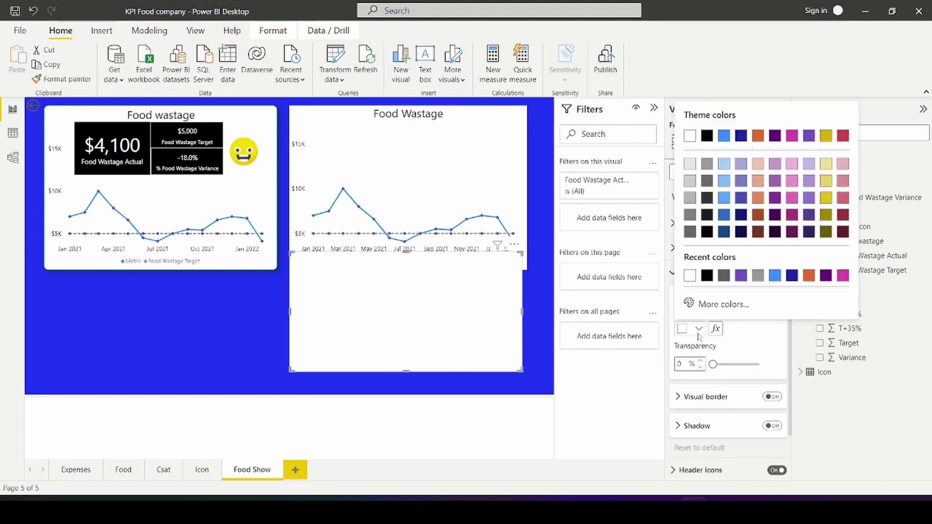
left_click(705, 133)
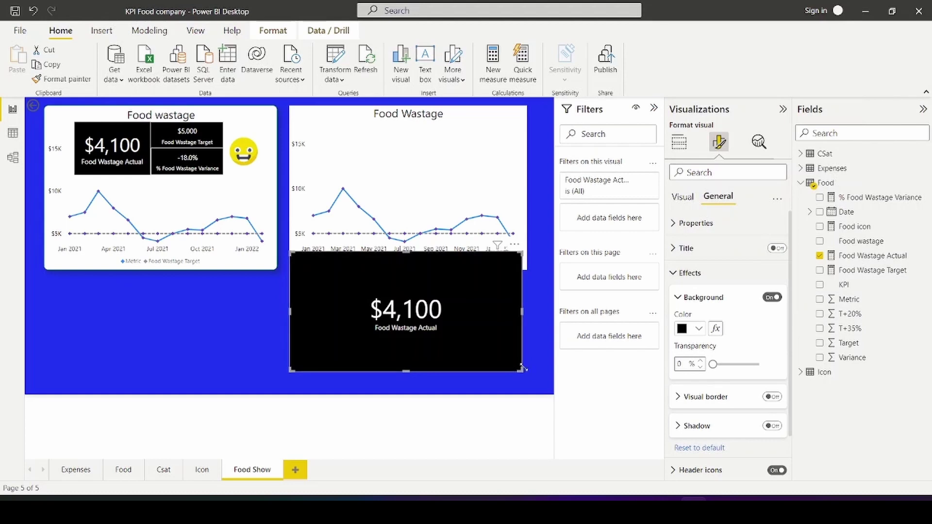
left_click_drag(518, 369, 385, 164)
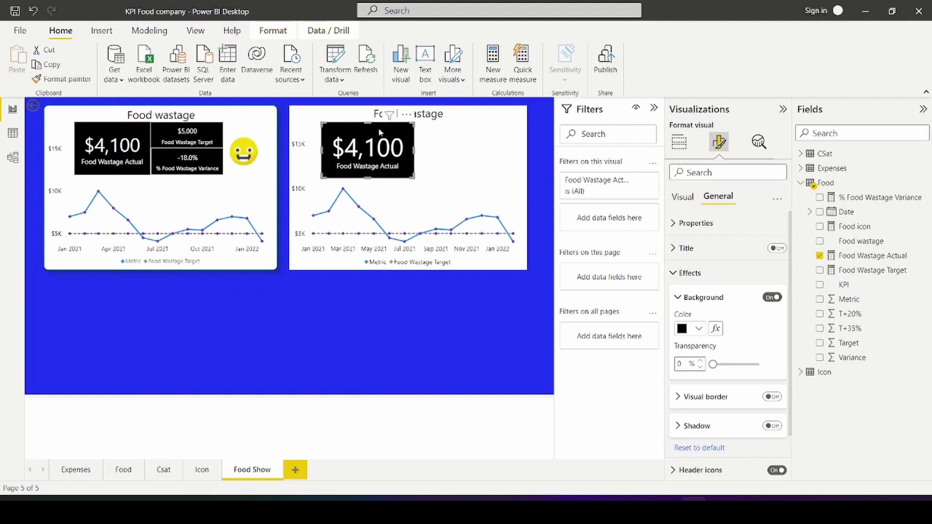
Add a table with the Food icon field, shrink it around the smiley, and place it below the right chart.
left_click(283, 133)
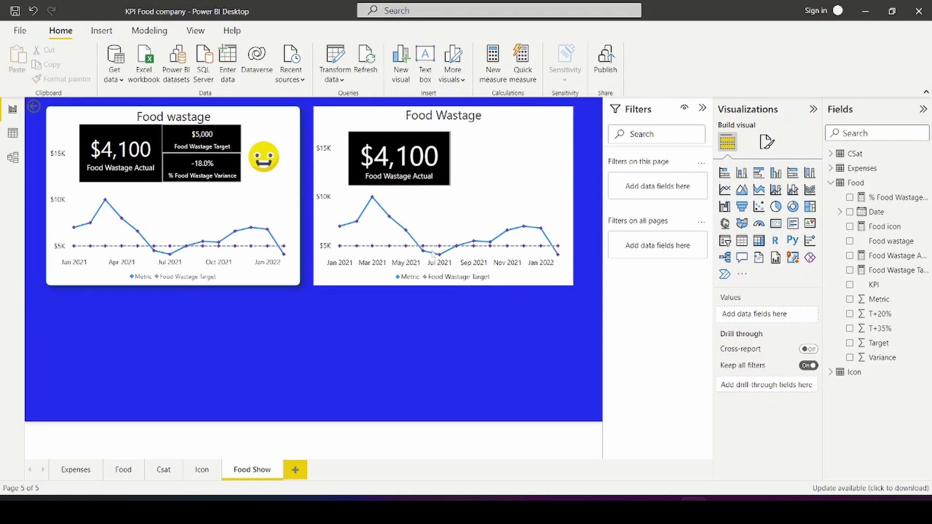
left_click(747, 244)
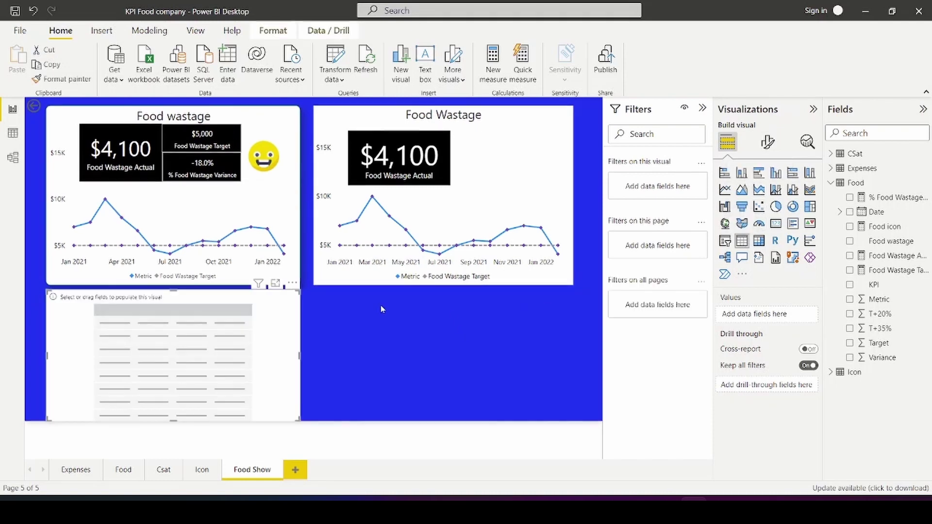
left_click_drag(272, 342, 537, 341)
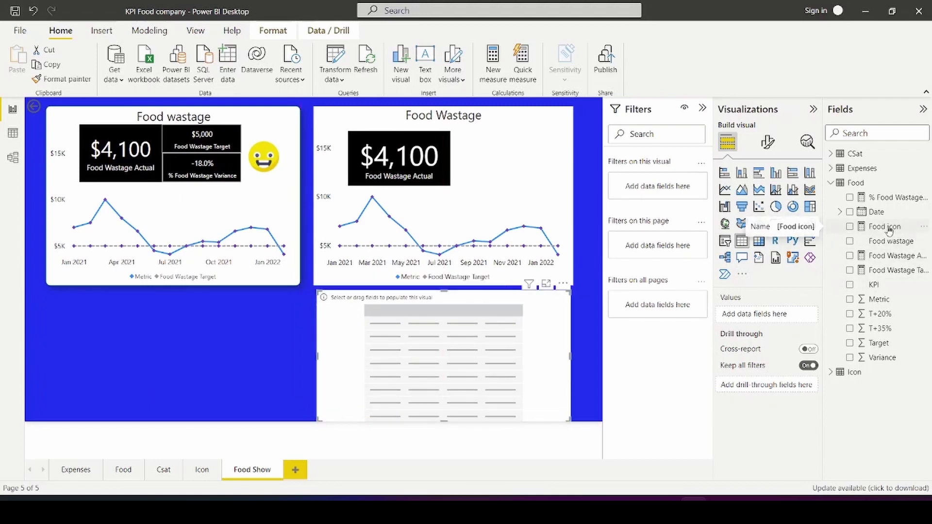
left_click_drag(885, 227, 766, 315)
left_click_drag(569, 418, 361, 346)
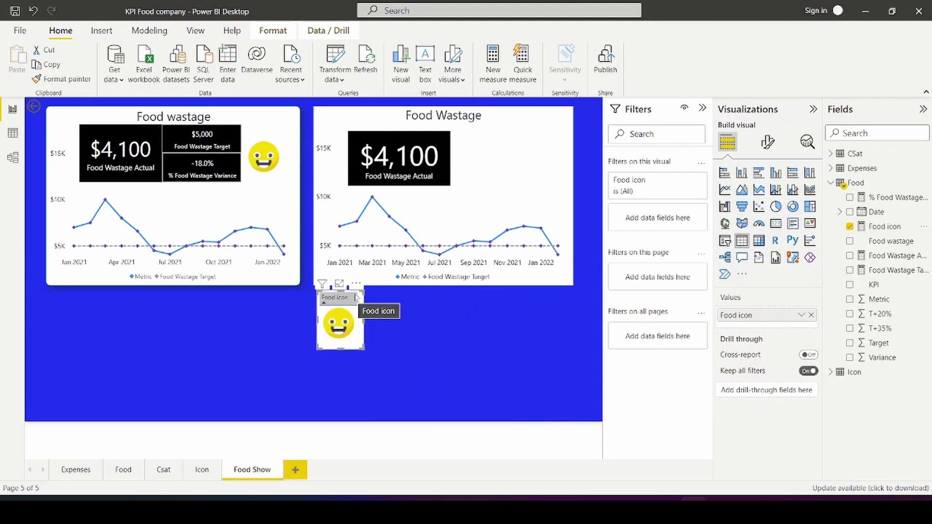
left_click_drag(359, 294, 445, 314)
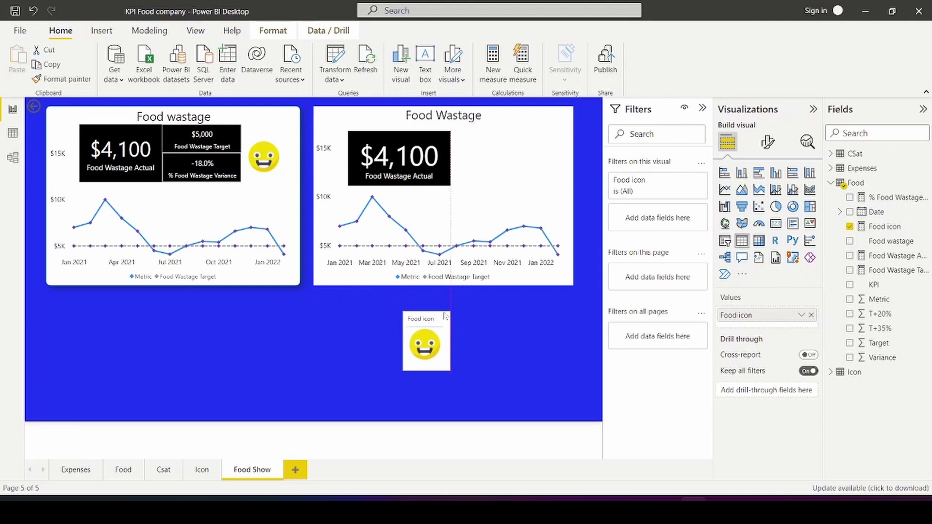
left_click(478, 339)
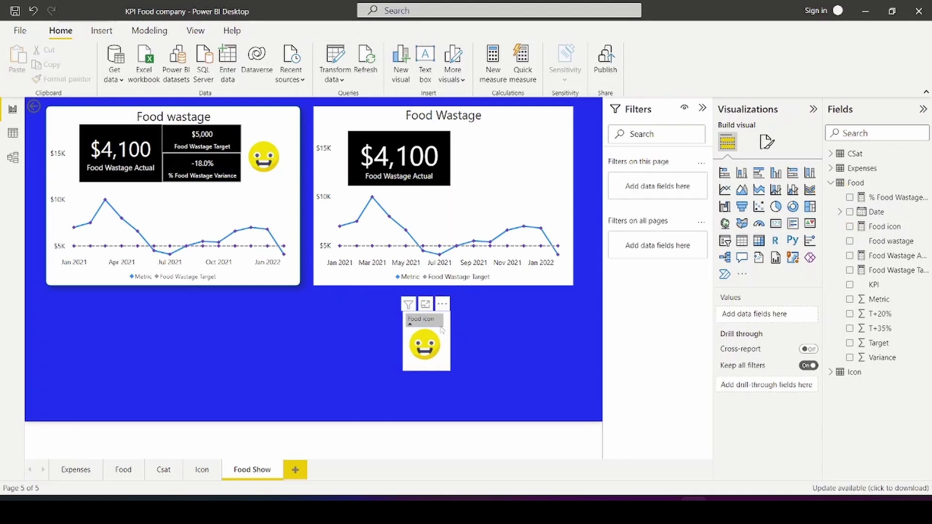
mouse_move(444, 327)
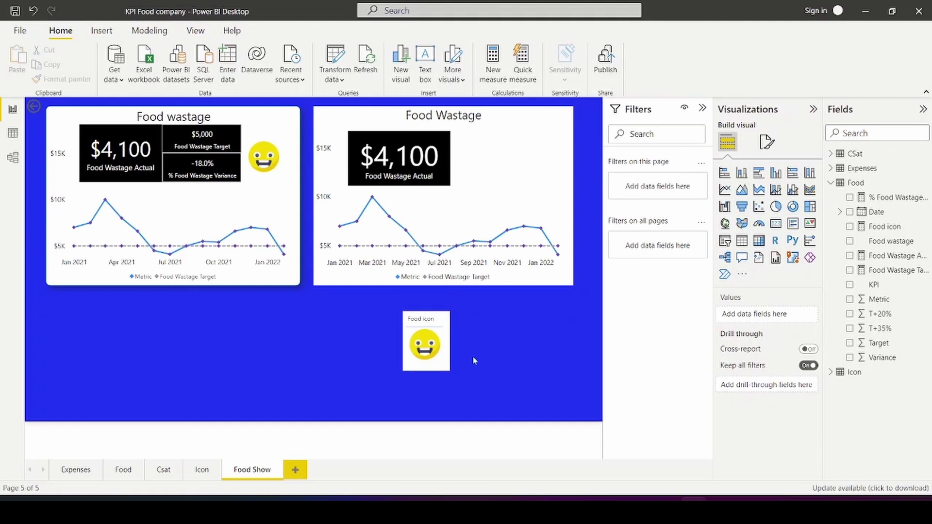
Make the smiley table's column header text white at font size 8.
left_click(443, 365)
left_click(767, 142)
left_click(776, 302)
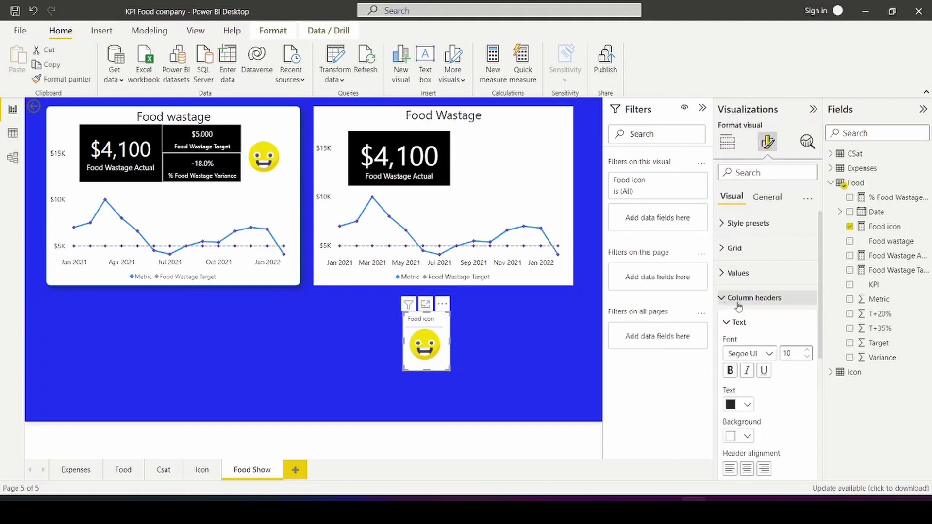
left_click(747, 404)
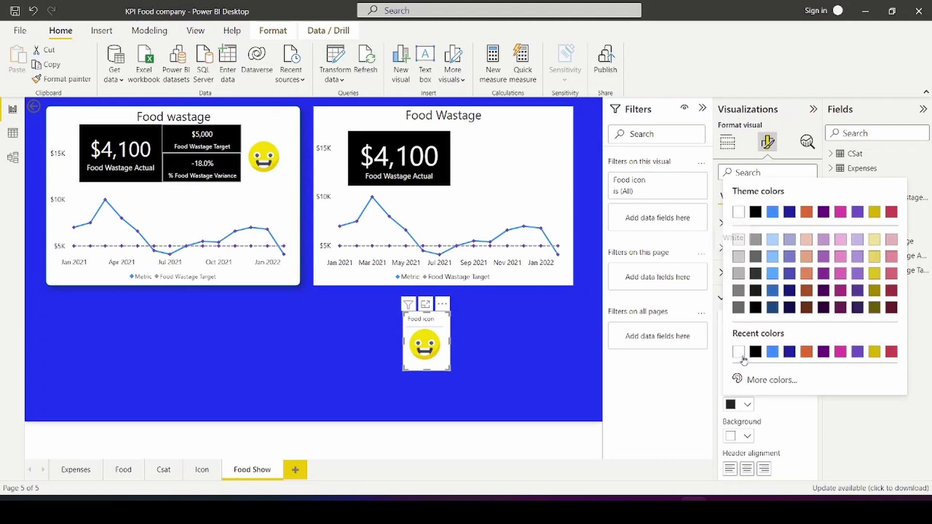
left_click(735, 212)
left_click(808, 357)
left_click(807, 357)
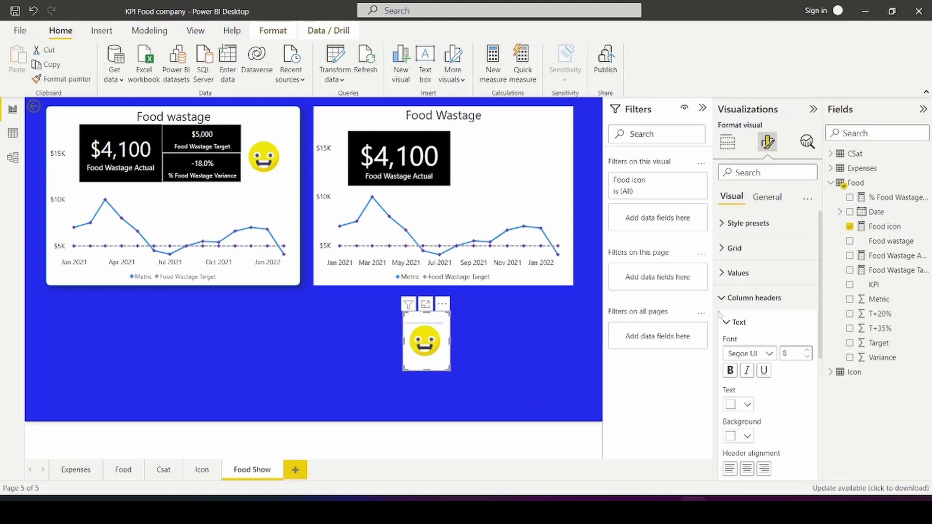
left_click(723, 297)
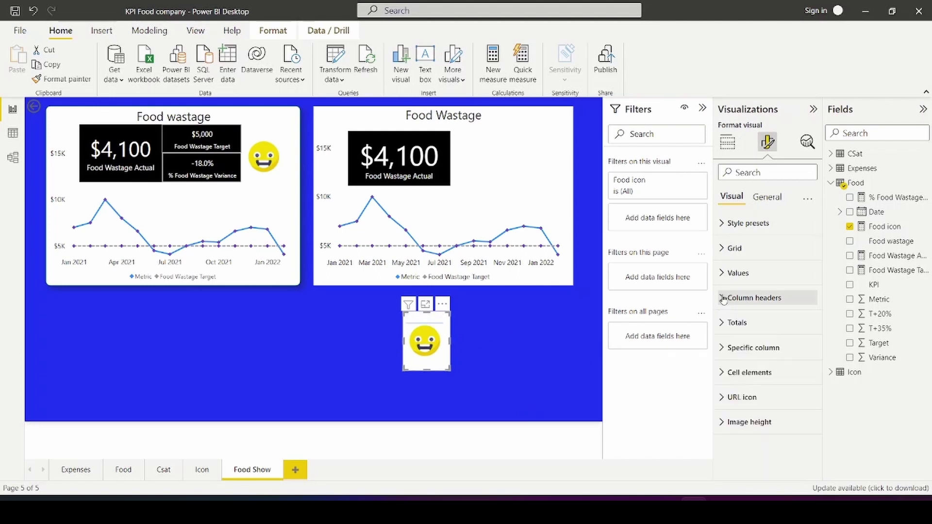
Change the smiley table's grid border colour to white.
left_click(723, 248)
left_click(725, 394)
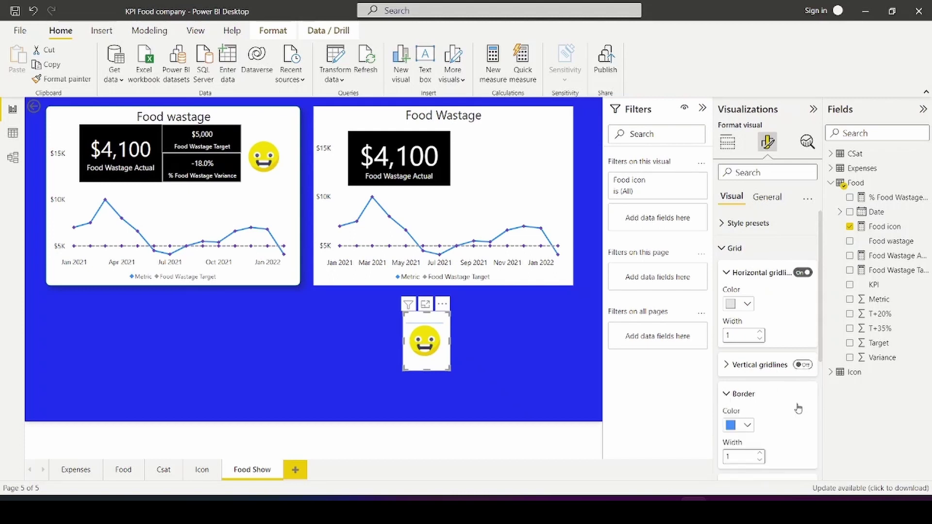
left_click(747, 427)
left_click(732, 228)
Resize the smiley table and move it into the right chart's top-right corner beside the black card.
left_click_drag(449, 366, 451, 368)
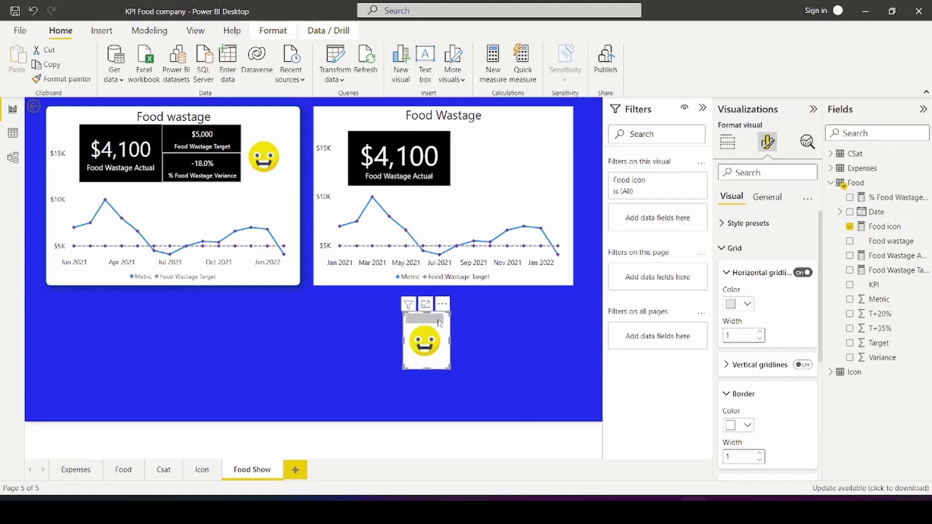
left_click_drag(439, 316, 551, 134)
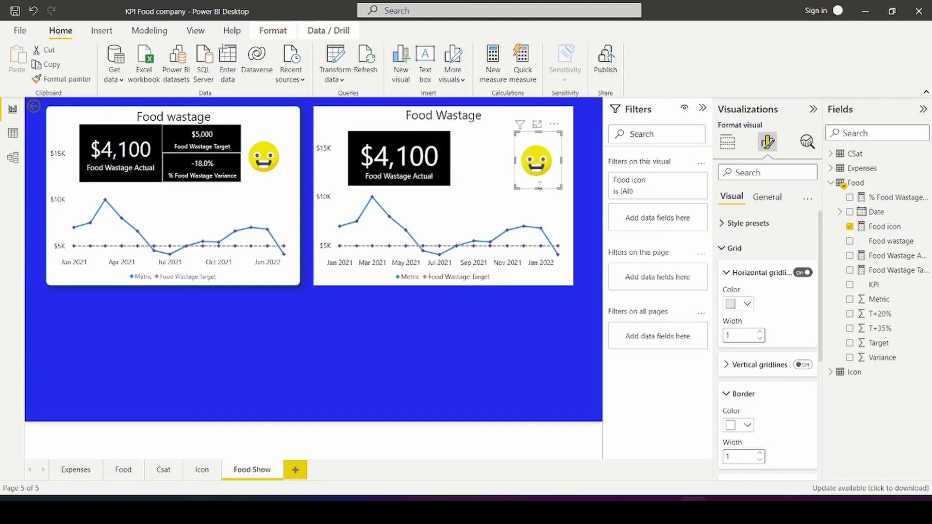
left_click_drag(540, 185, 540, 186)
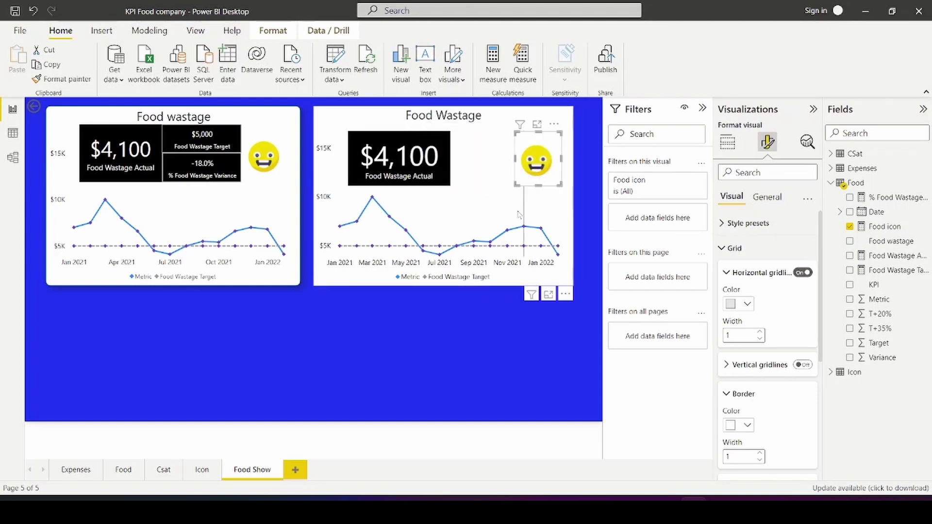
left_click(522, 272)
left_click(505, 327)
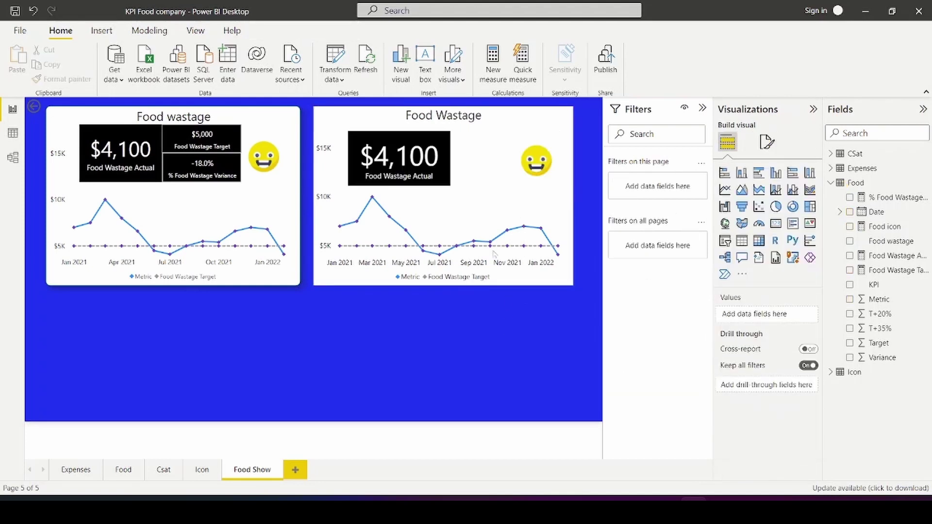
left_click(75, 470)
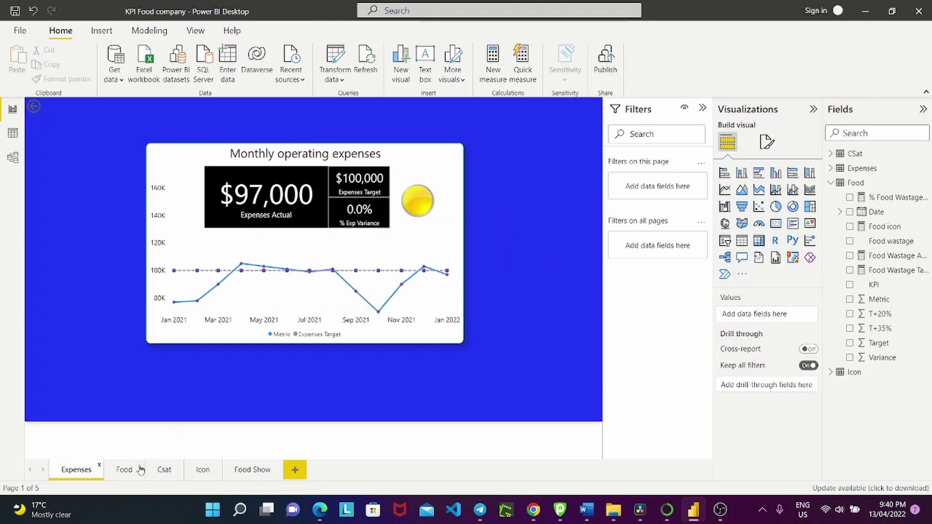
left_click(125, 470)
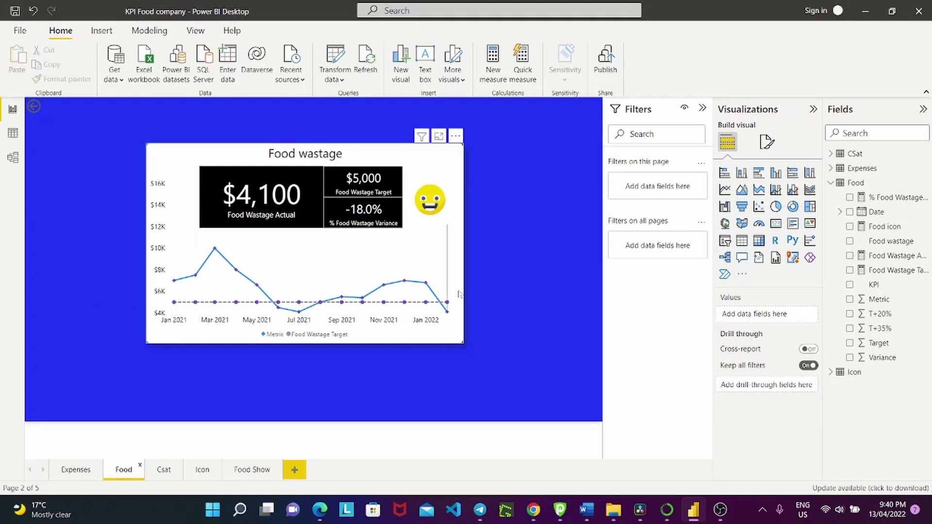
left_click(164, 470)
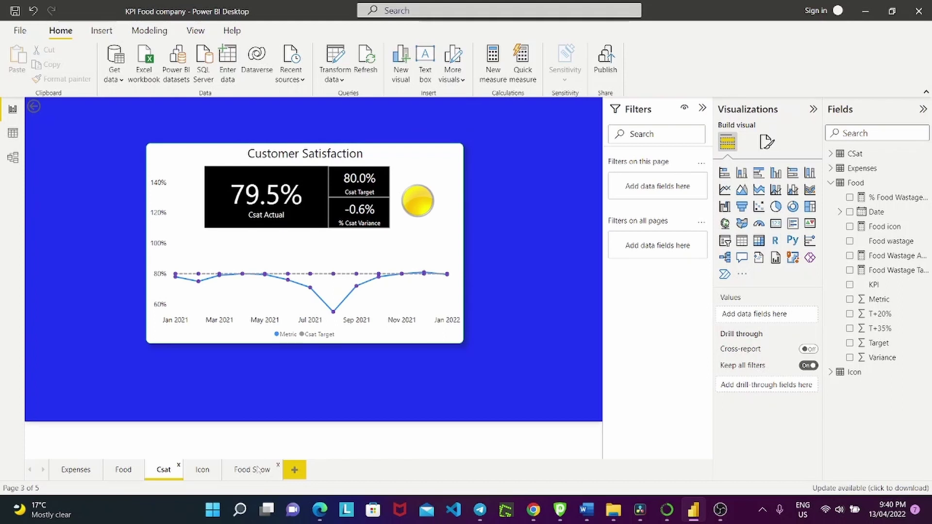
left_click(257, 470)
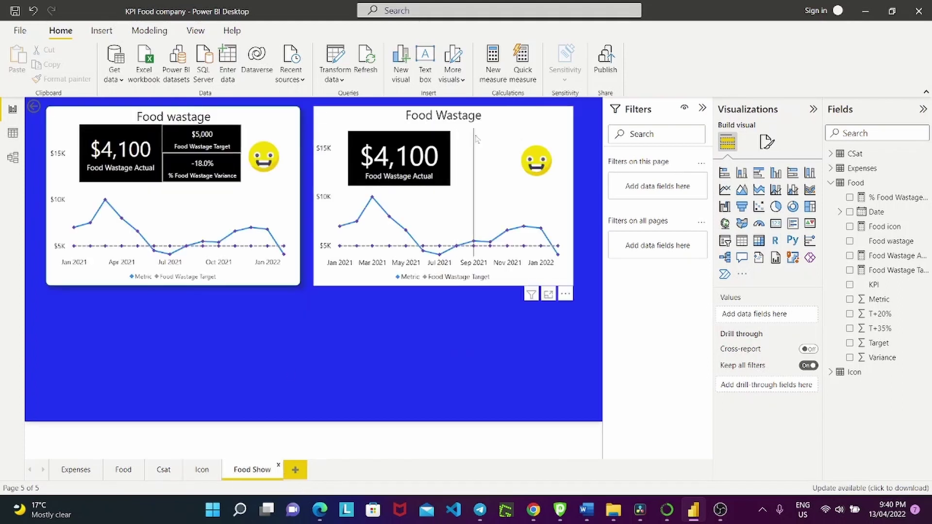